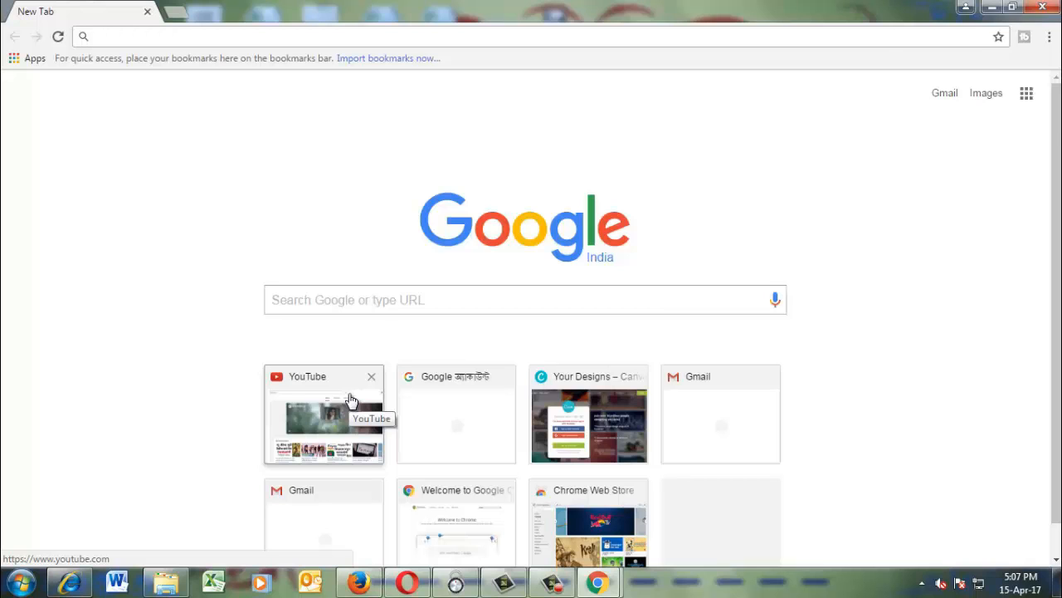
pyautogui.write('www.')
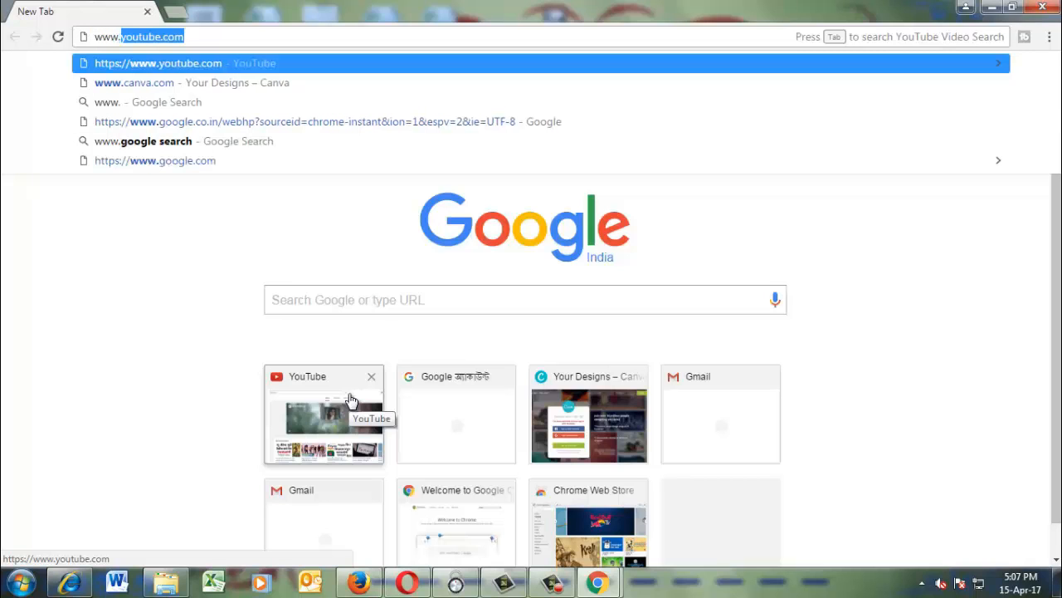
pyautogui.write('canv')
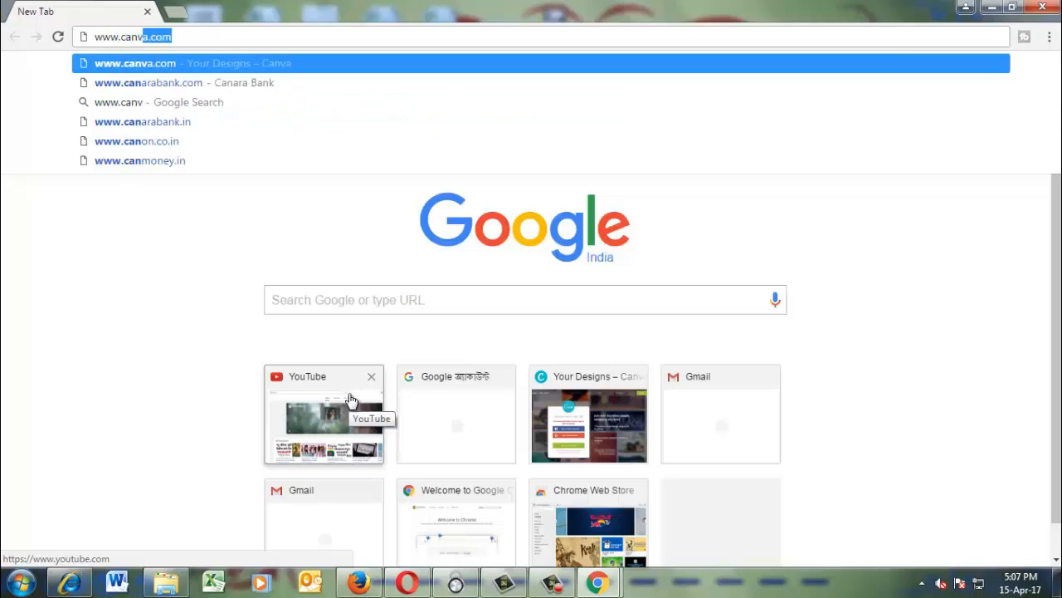
pyautogui.write('a.co')
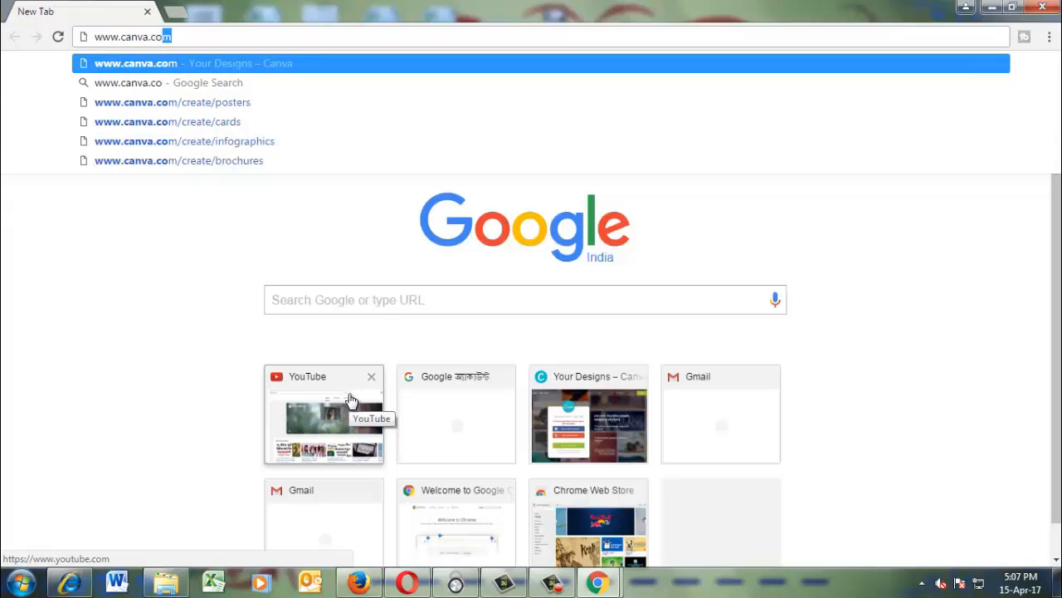
pyautogui.write('m')
pyautogui.press('Return')
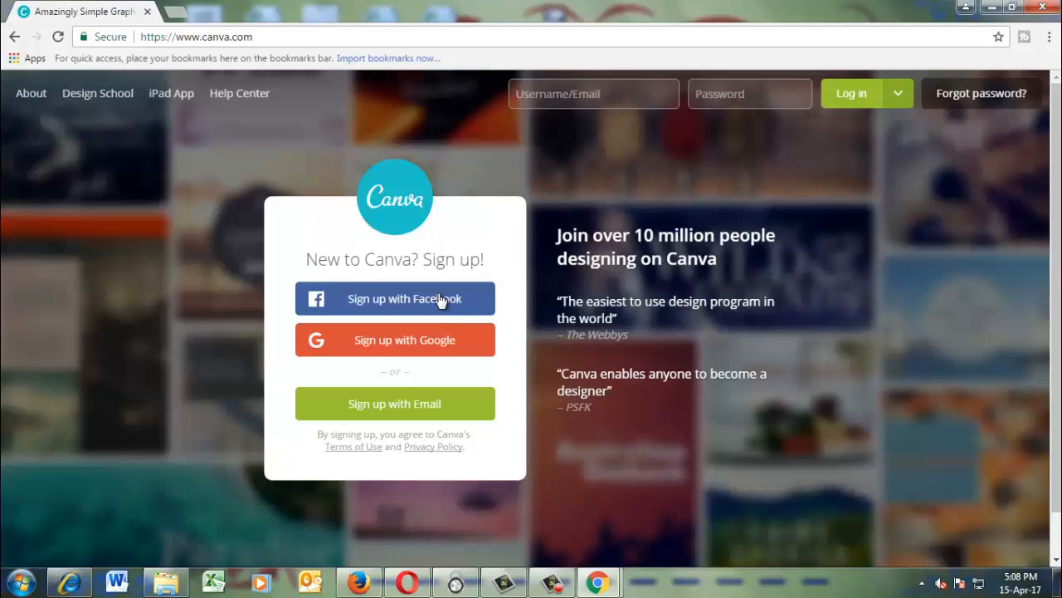
# Sign up to Canva with the Google account, entering the account password.
pyautogui.click(401, 343)
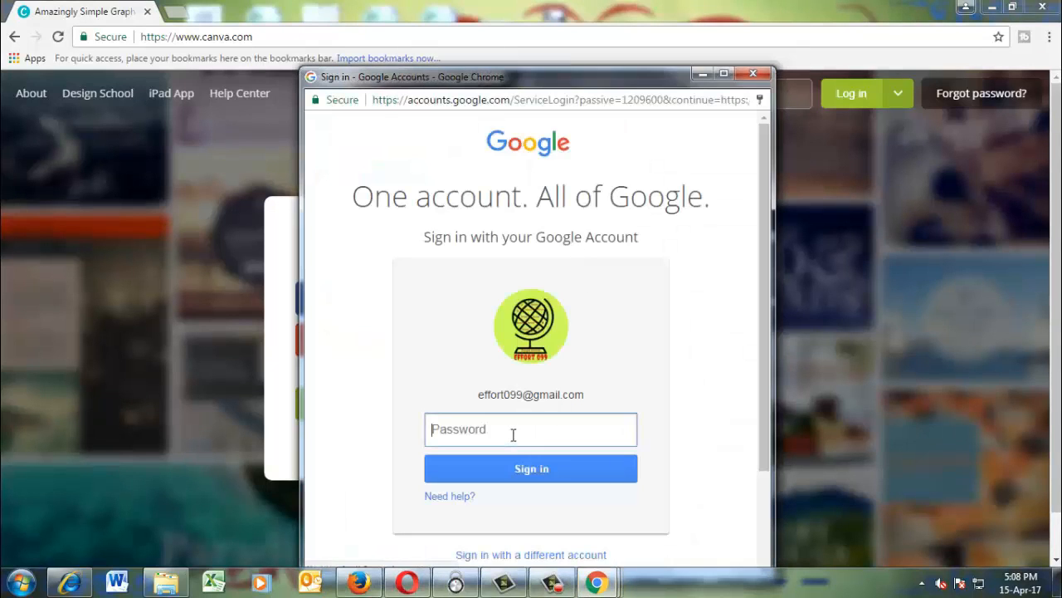
pyautogui.write('•')
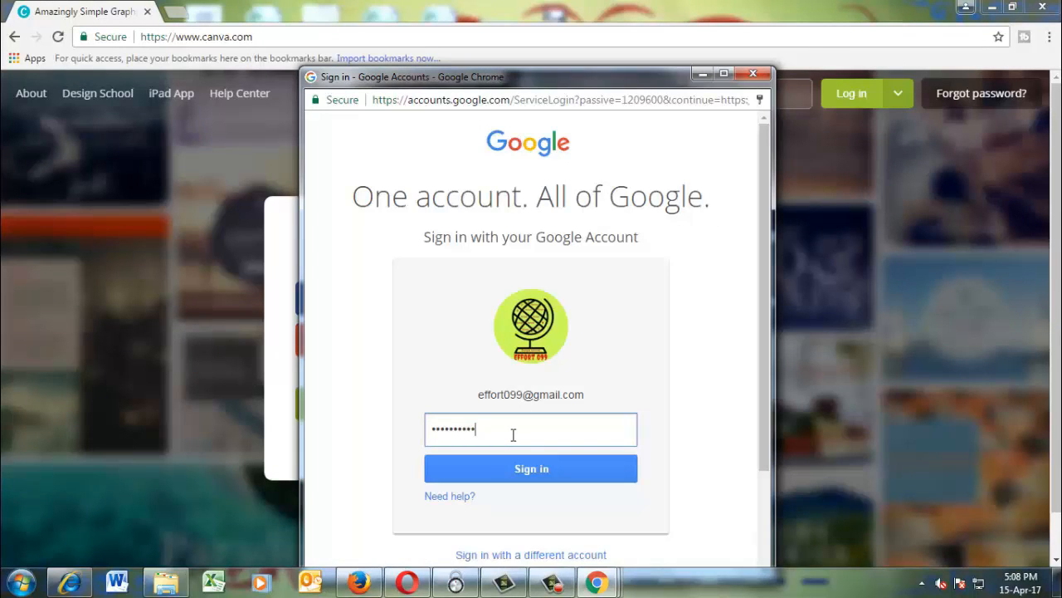
pyautogui.press('Return')
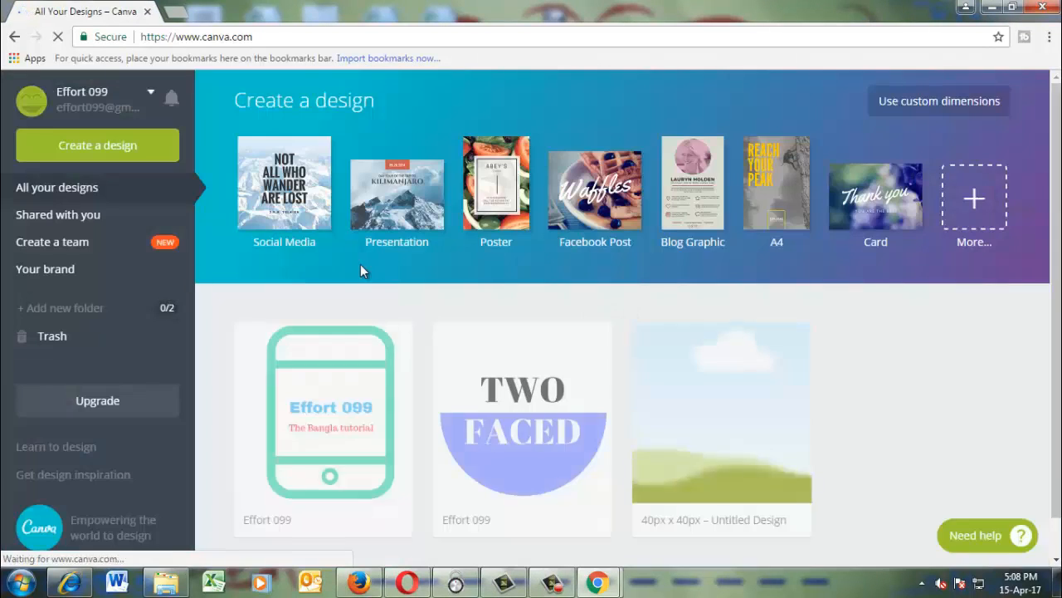
# Create a new design with custom dimensions of 500 × 500 px.
pyautogui.click(969, 112)
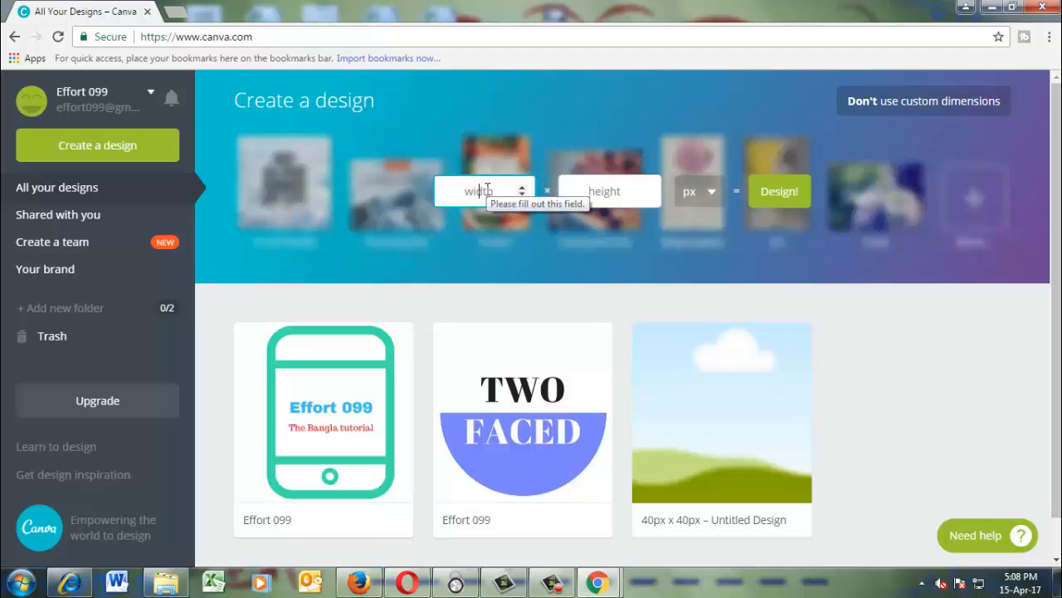
pyautogui.write('500')
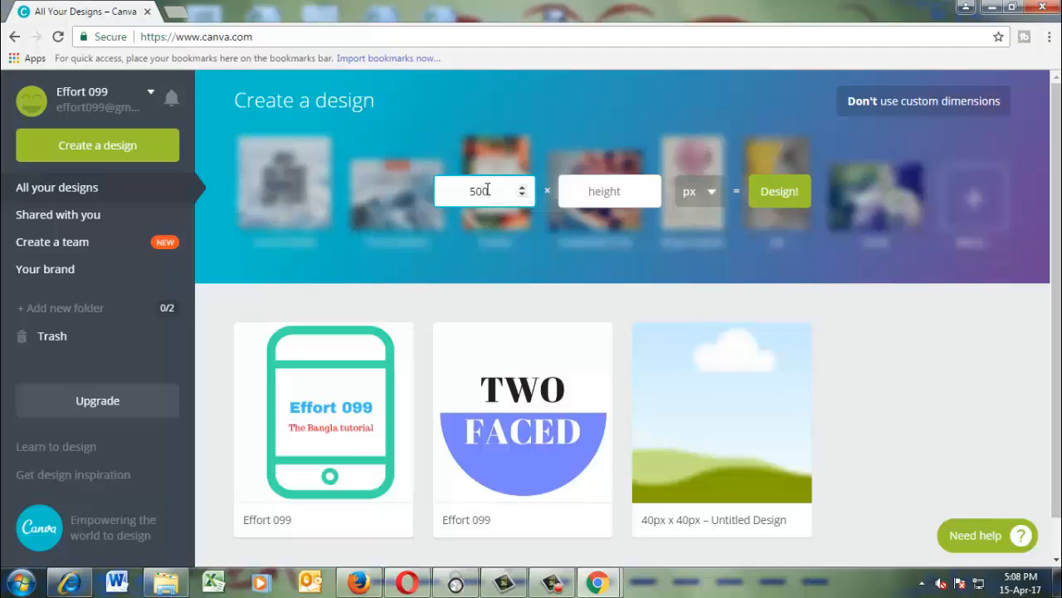
pyautogui.click(585, 191)
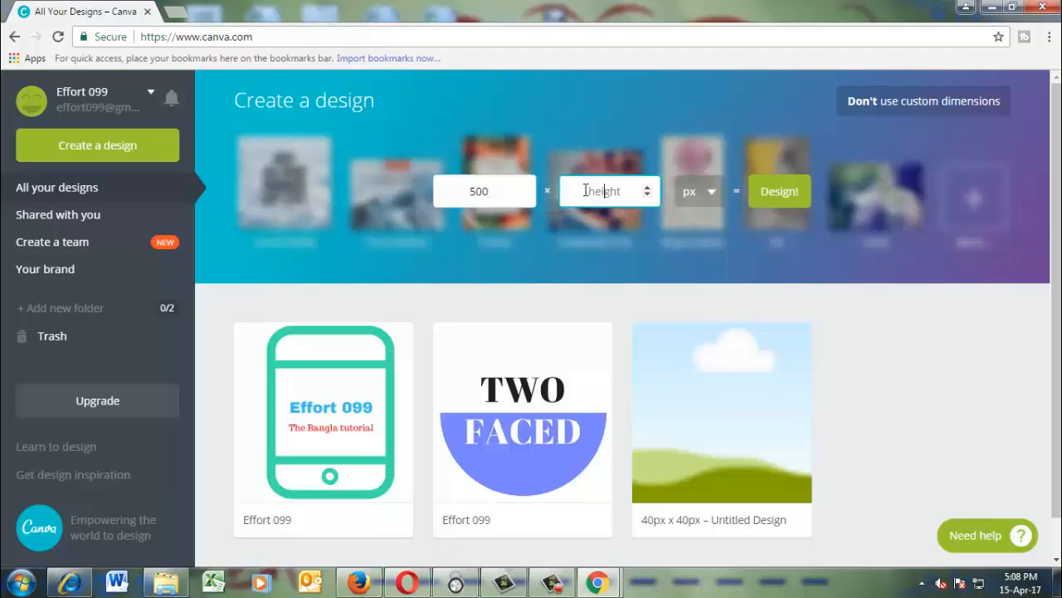
pyautogui.write('500')
pyautogui.click(778, 193)
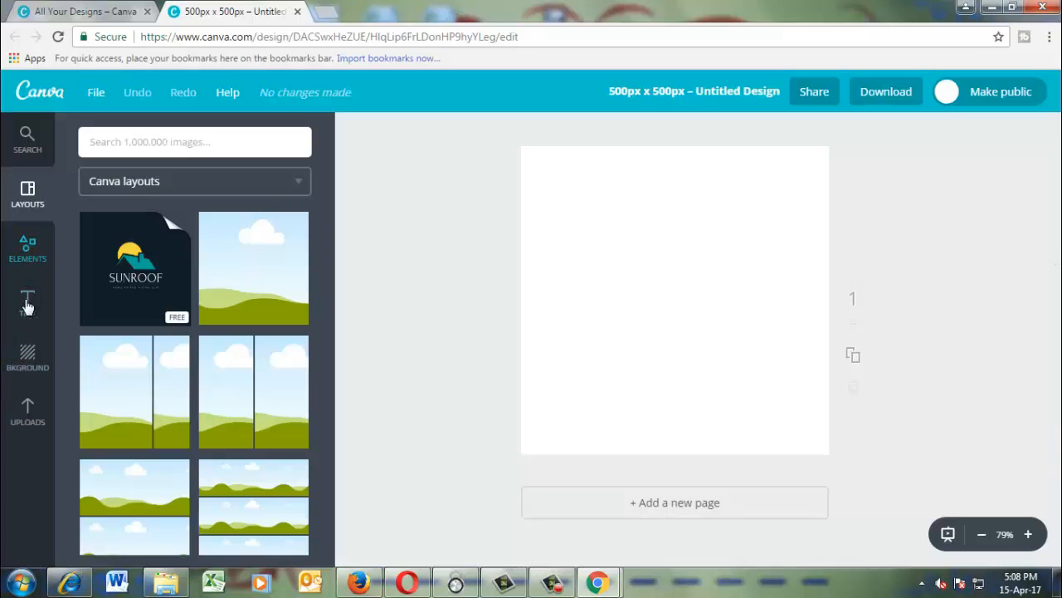
# Try pink and orange as the page background colour and set it back to white.
pyautogui.click(28, 358)
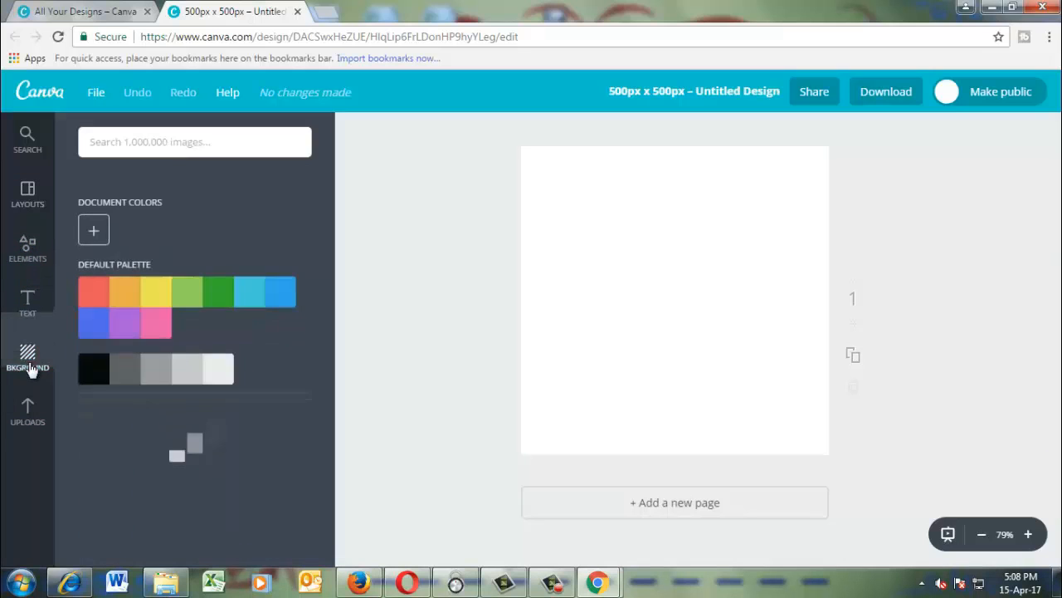
pyautogui.click(155, 297)
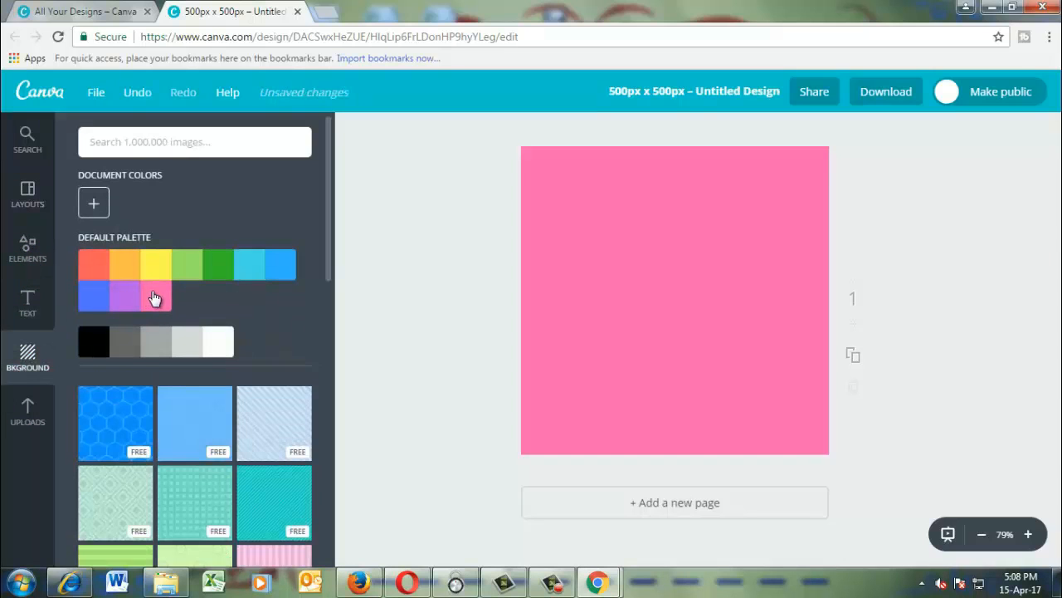
pyautogui.click(116, 272)
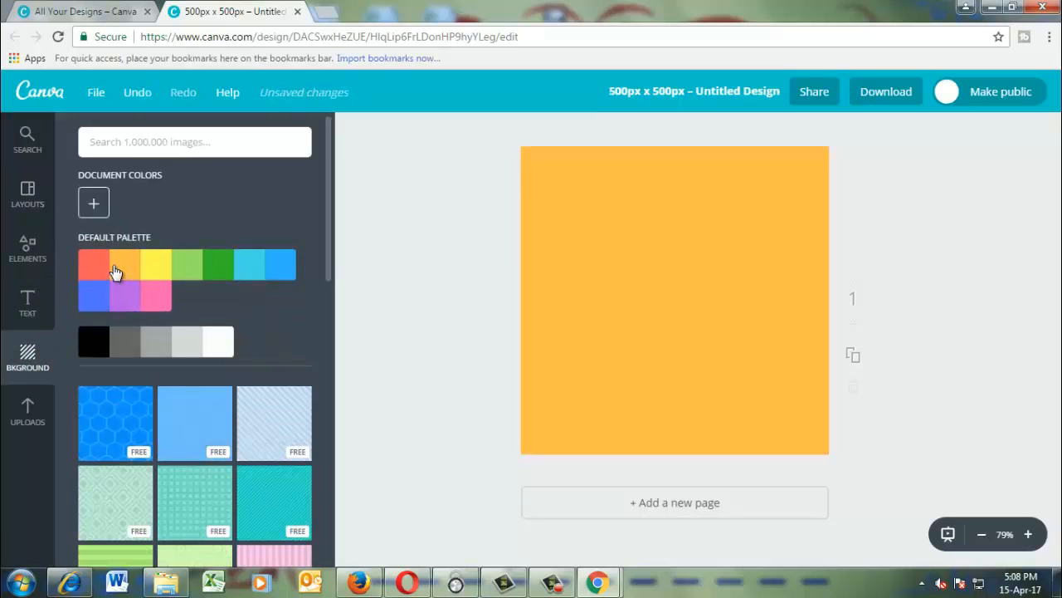
pyautogui.click(222, 345)
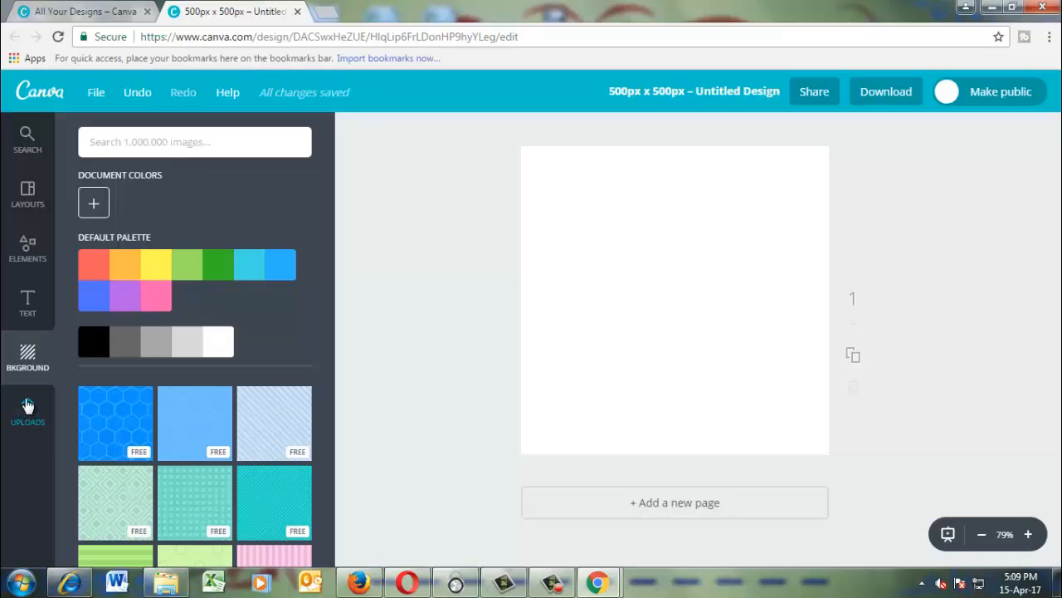
# Add the hexagonal "Machine Shop" text badge to the page, enlarge it slightly and move it up a little.
pyautogui.click(27, 313)
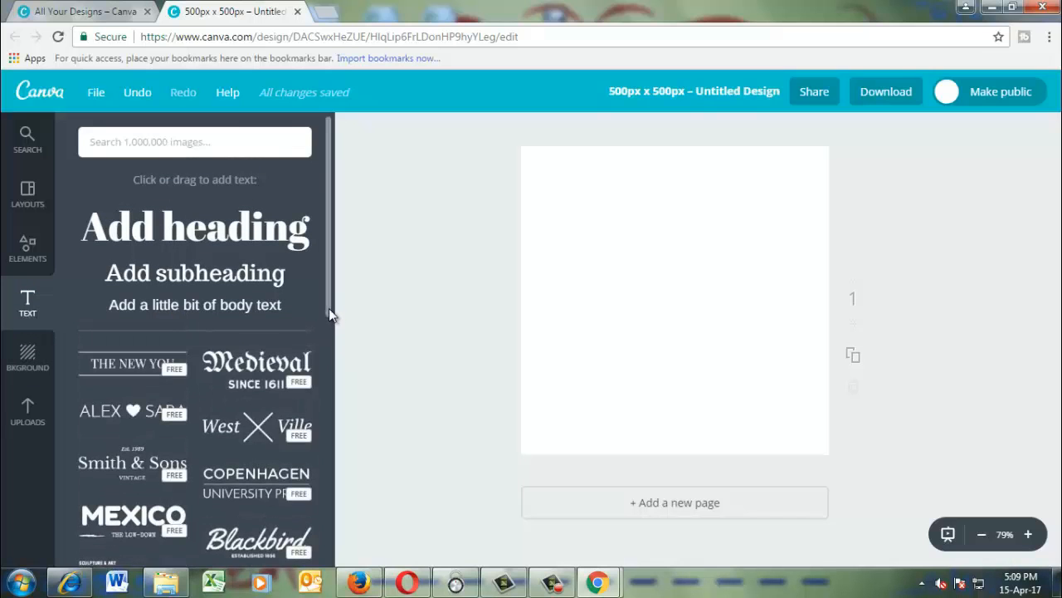
pyautogui.moveTo(329, 307); pyautogui.dragTo(330, 557)
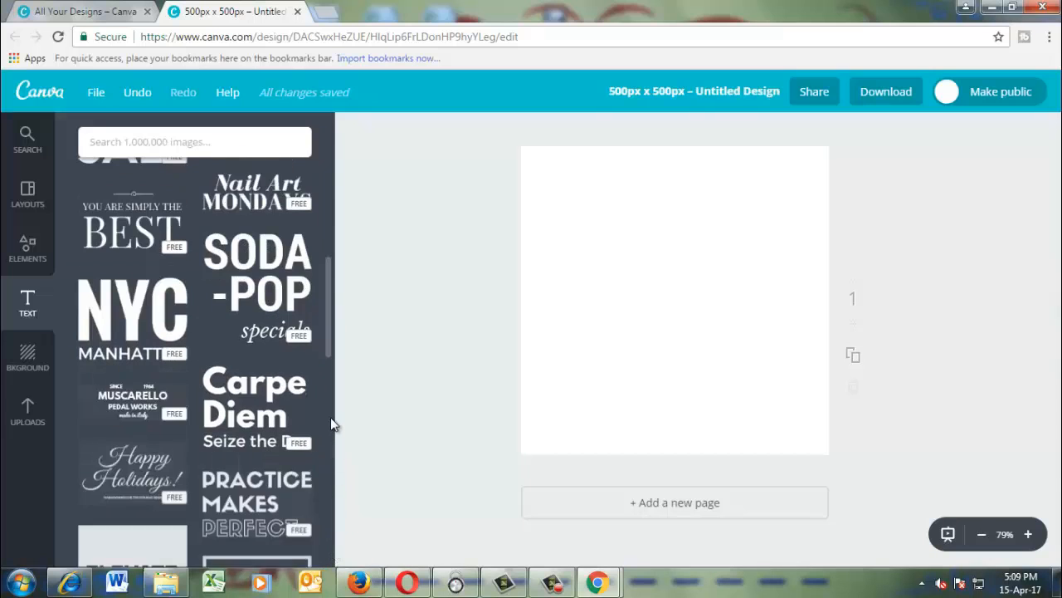
pyautogui.scroll(-1, 329, 384)
pyautogui.moveTo(328, 384); pyautogui.dragTo(332, 568)
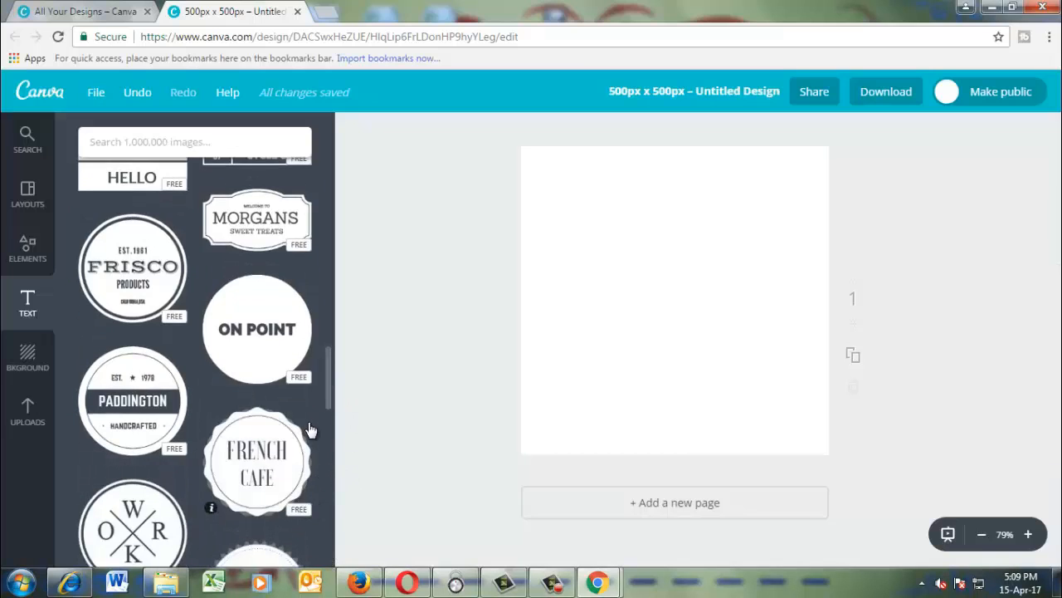
pyautogui.moveTo(332, 381); pyautogui.dragTo(322, 429)
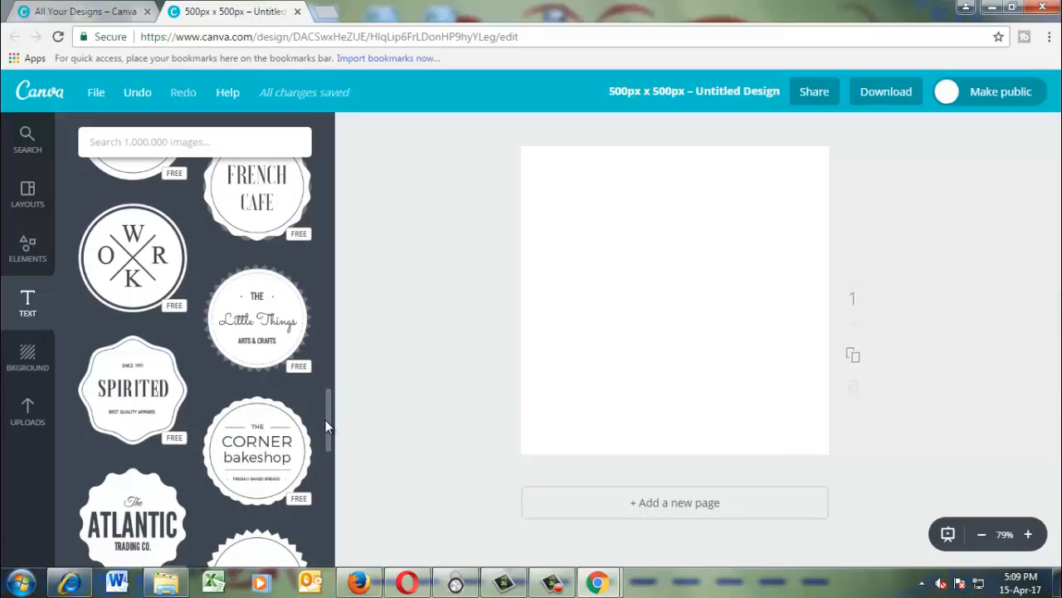
pyautogui.moveTo(327, 432); pyautogui.dragTo(332, 483)
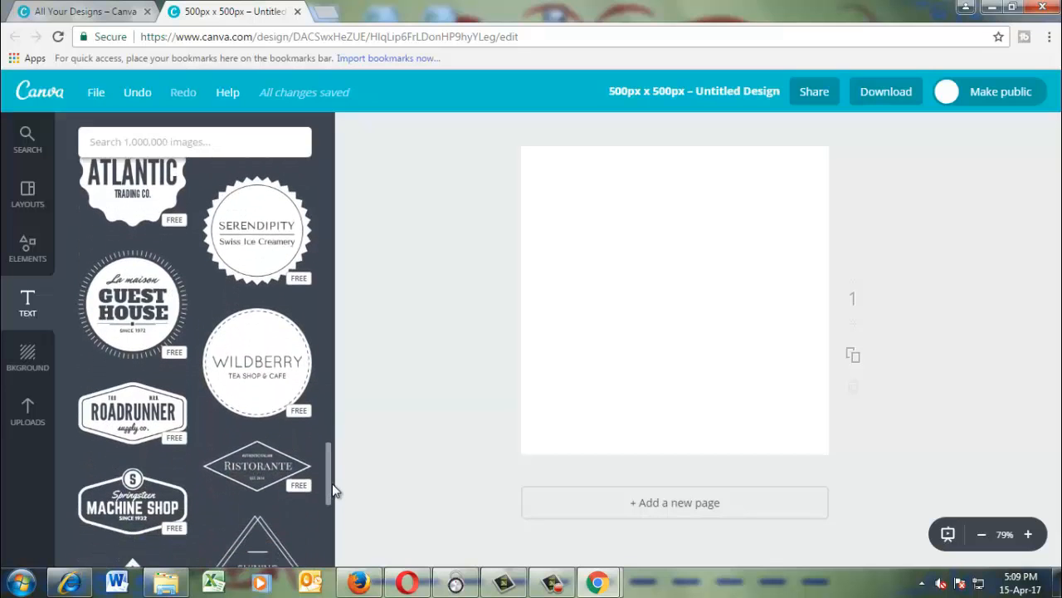
pyautogui.click(171, 496)
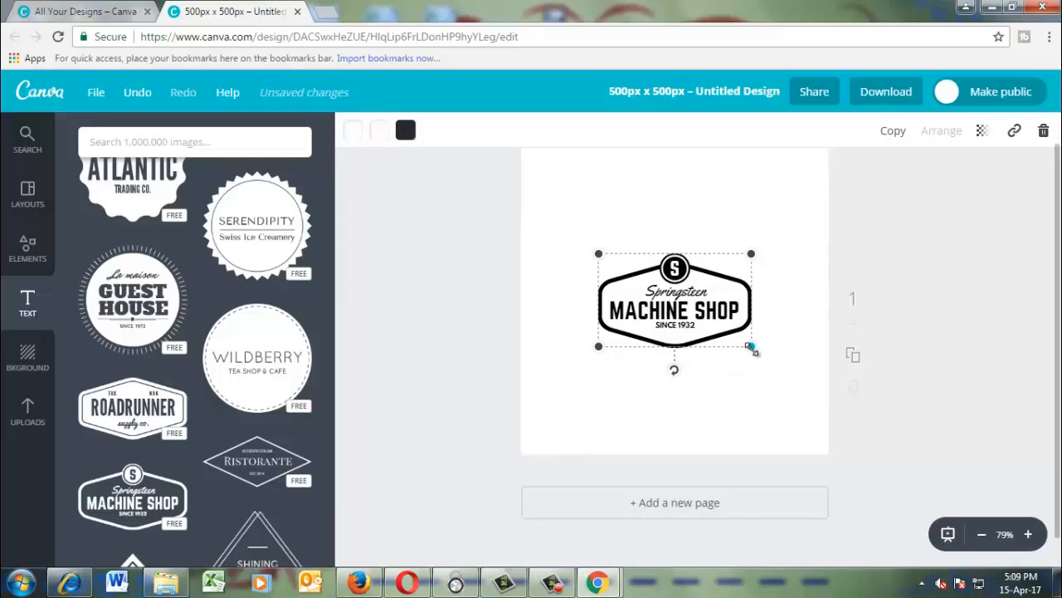
pyautogui.moveTo(752, 348)
pyautogui.mouseDown()
pyautogui.moveTo(786, 368)
pyautogui.moveTo(764, 354)
pyautogui.mouseUp()
pyautogui.moveTo(687, 325); pyautogui.dragTo(680, 301)
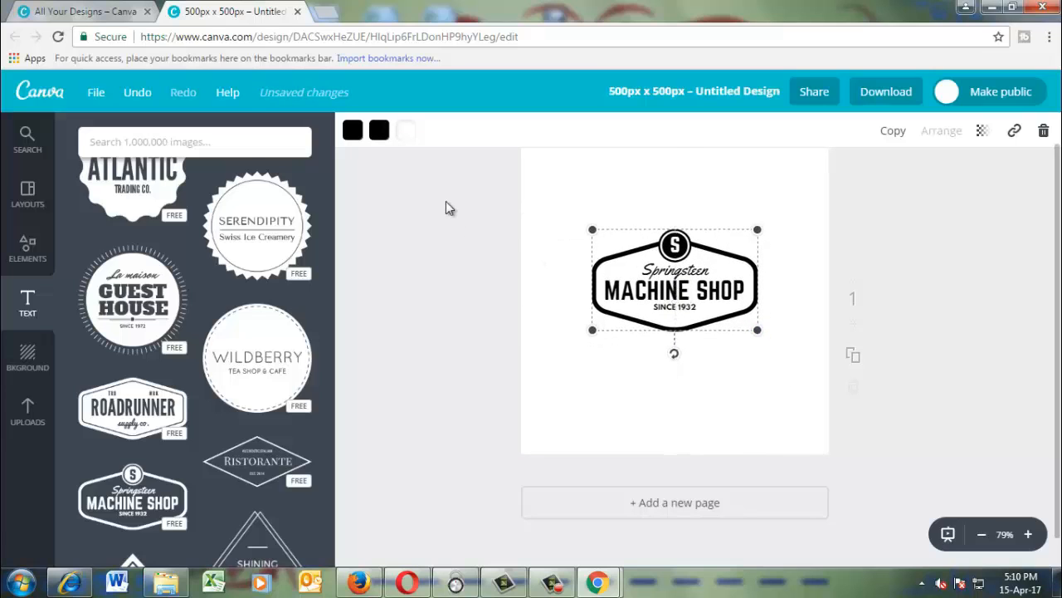
# Change the badge's hexagonal outline to the custom green #09bb3d.
pyautogui.click(379, 130)
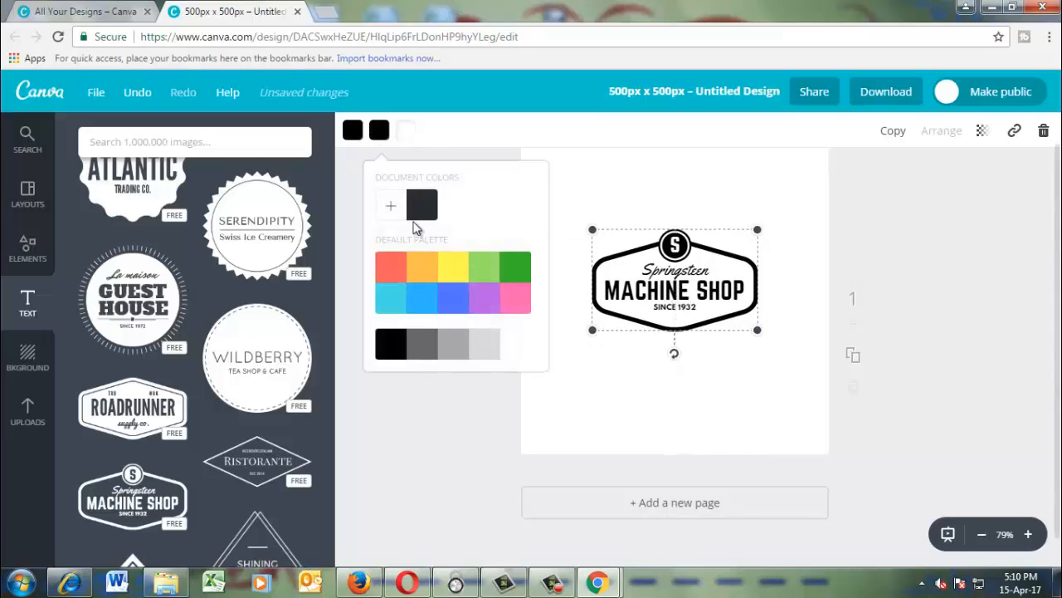
pyautogui.click(393, 212)
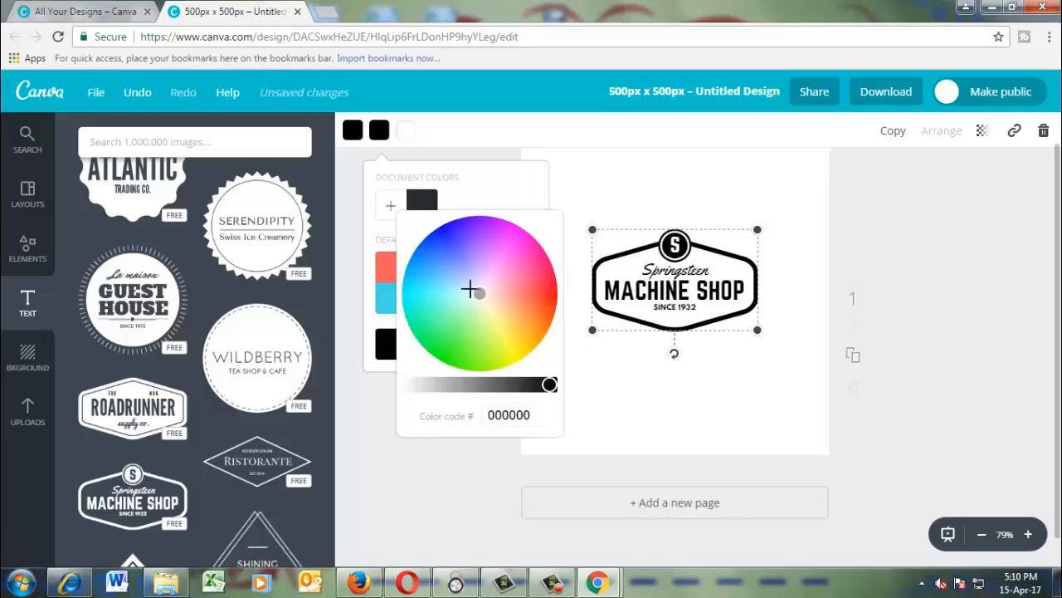
pyautogui.moveTo(484, 294)
pyautogui.mouseDown()
pyautogui.moveTo(429, 269)
pyautogui.moveTo(412, 305)
pyautogui.moveTo(478, 351)
pyautogui.moveTo(462, 358)
pyautogui.moveTo(430, 338)
pyautogui.mouseUp()
pyautogui.moveTo(550, 384); pyautogui.dragTo(447, 379)
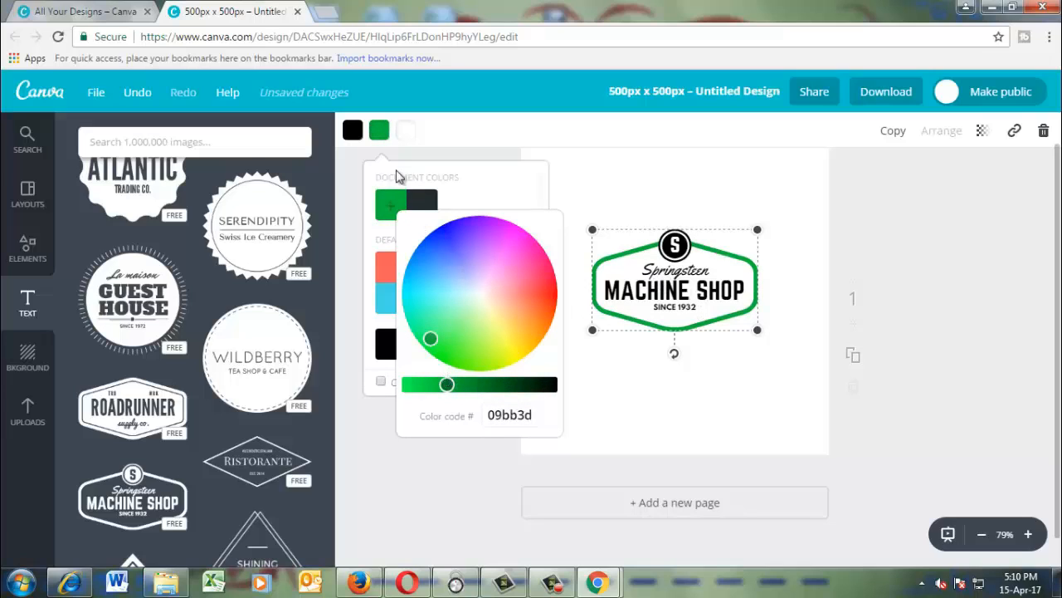
# Change the circular S emblem above the badge text to the custom dark green #235c00.
pyautogui.click(353, 135)
pyautogui.click(365, 205)
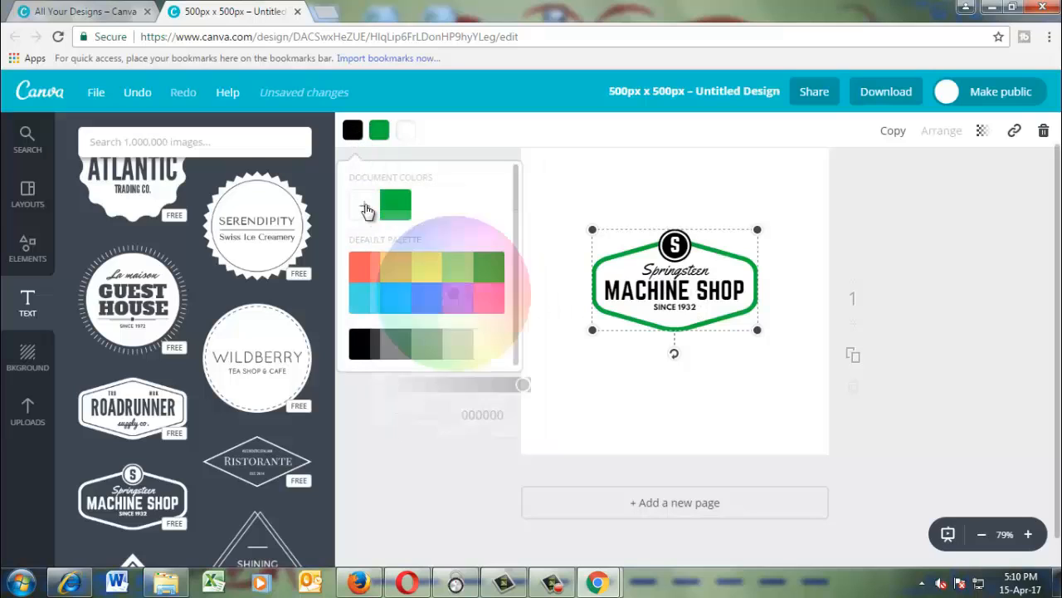
pyautogui.moveTo(458, 296); pyautogui.dragTo(486, 263)
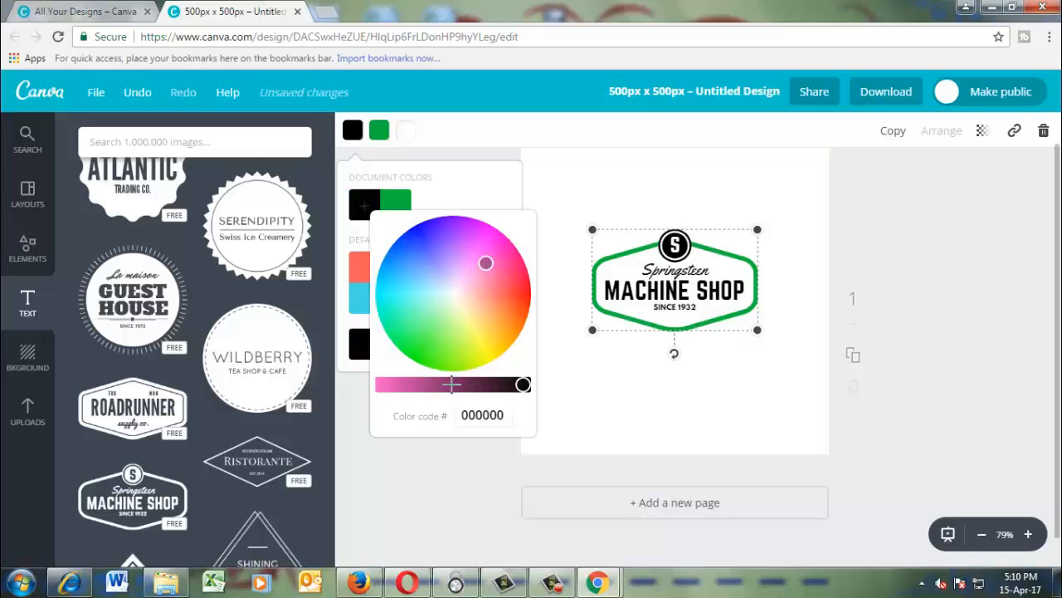
pyautogui.moveTo(523, 385); pyautogui.dragTo(472, 384)
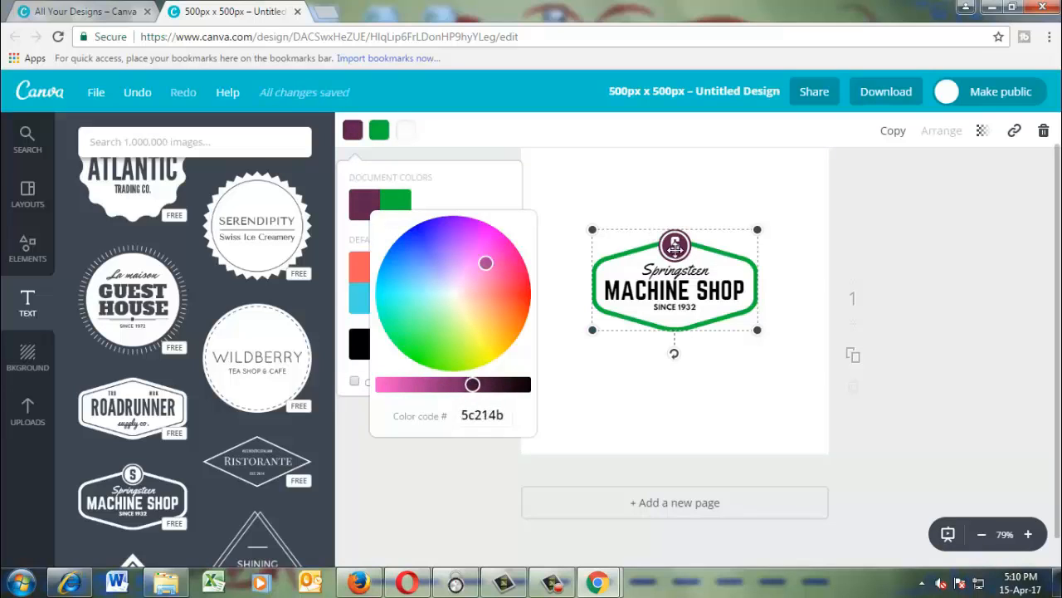
pyautogui.moveTo(490, 264); pyautogui.dragTo(497, 347)
pyautogui.moveTo(481, 358); pyautogui.dragTo(447, 362)
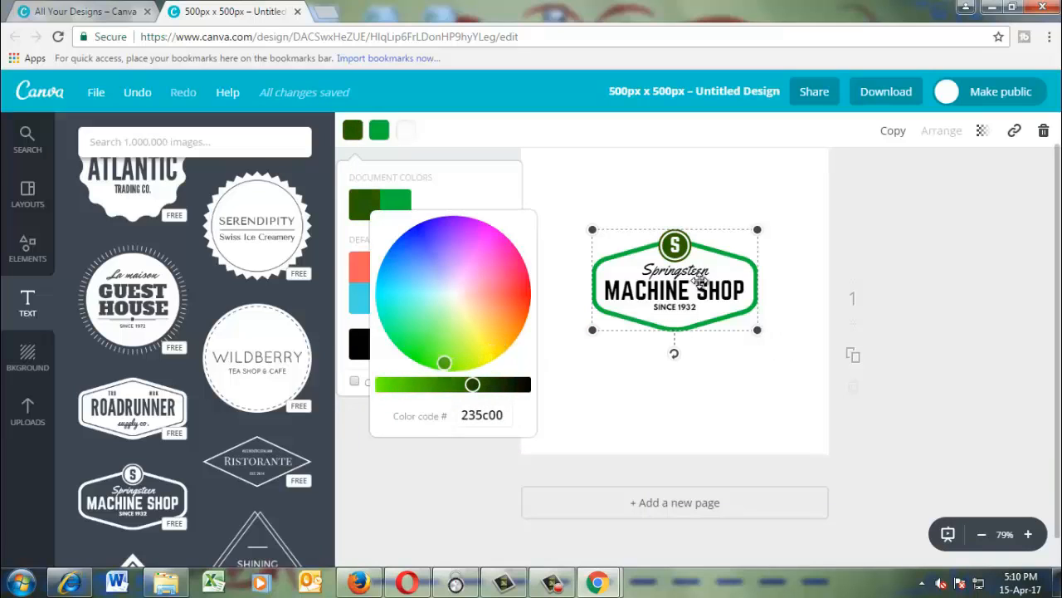
# Replace the badge's "Machine Shop" text with "Effort 099".
pyautogui.doubleClick(685, 285)
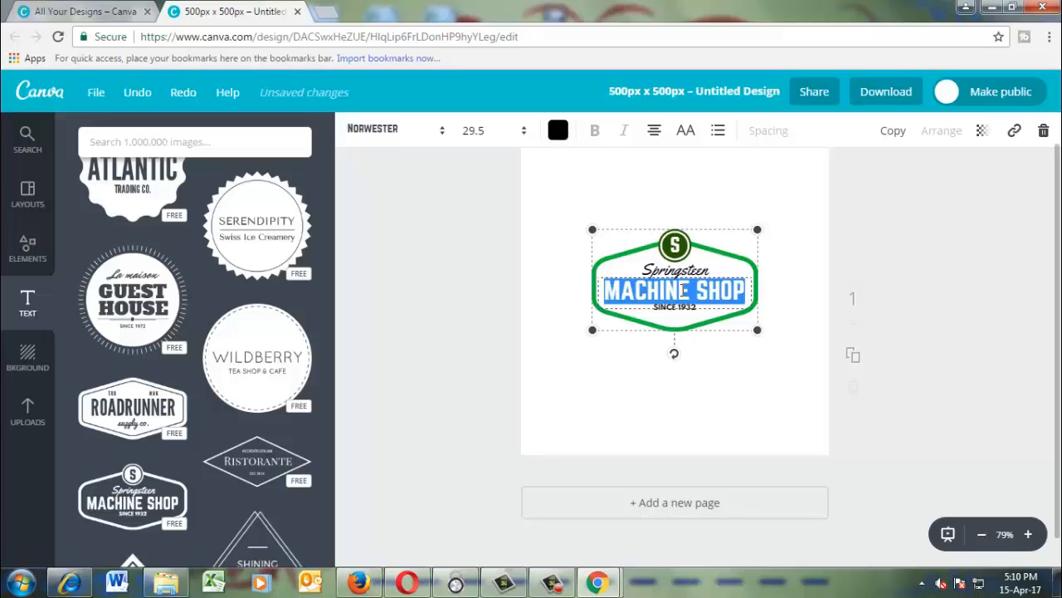
pyautogui.write('EFFOR')
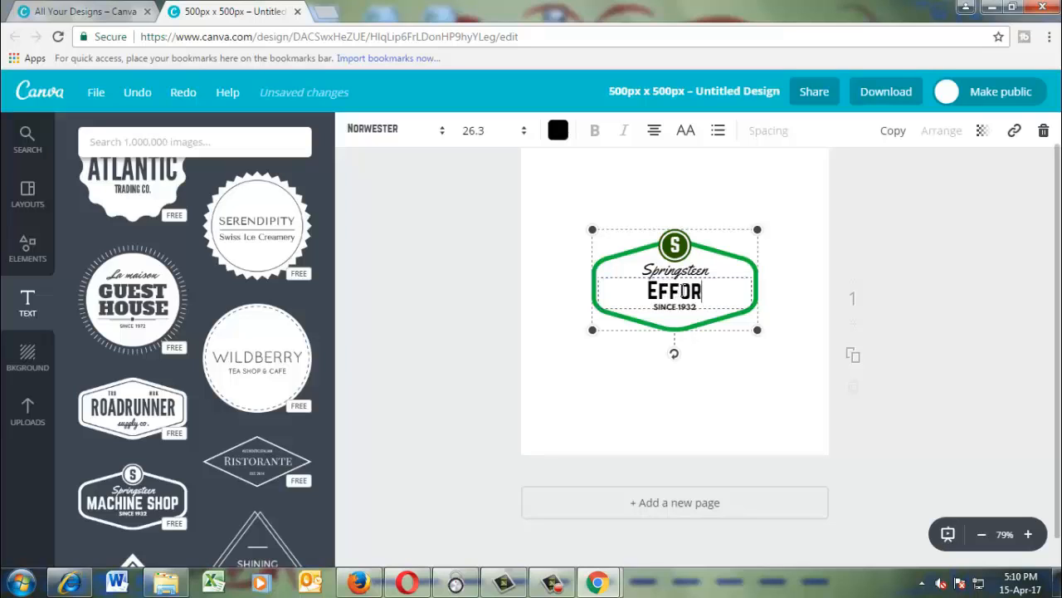
pyautogui.write('T')
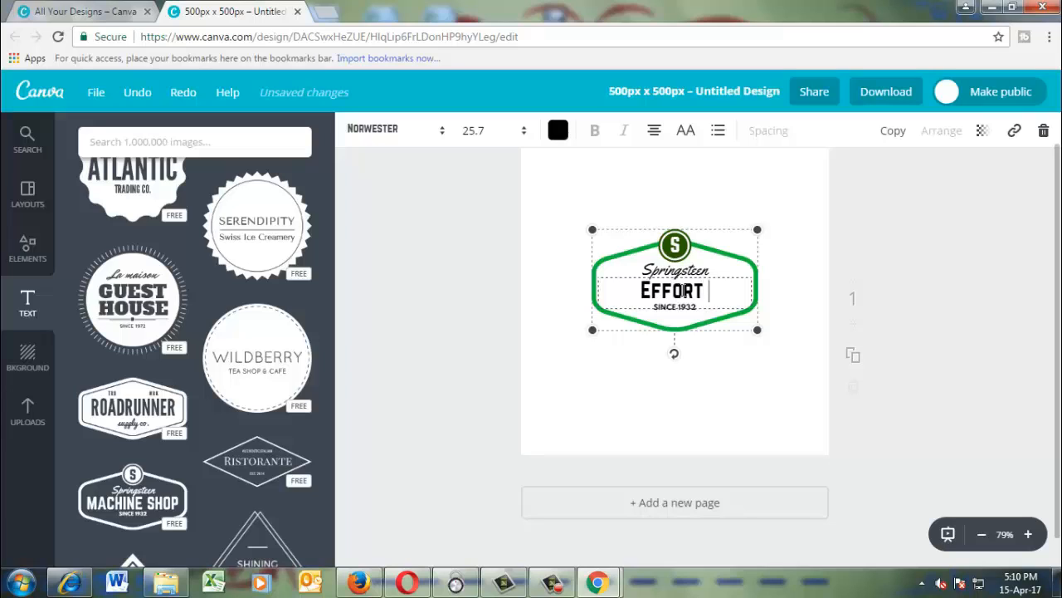
pyautogui.write('099')
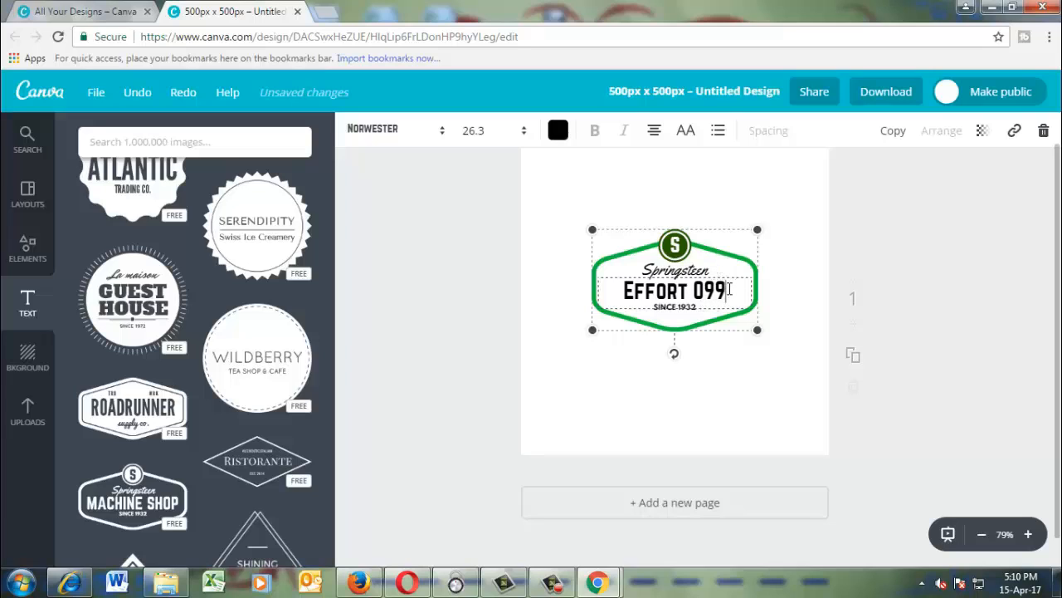
# Try the Germania One, Gochi Hand, Graduate and Hitchcut fonts on the badge's "Effort 099" text.
pyautogui.moveTo(729, 290); pyautogui.dragTo(611, 277)
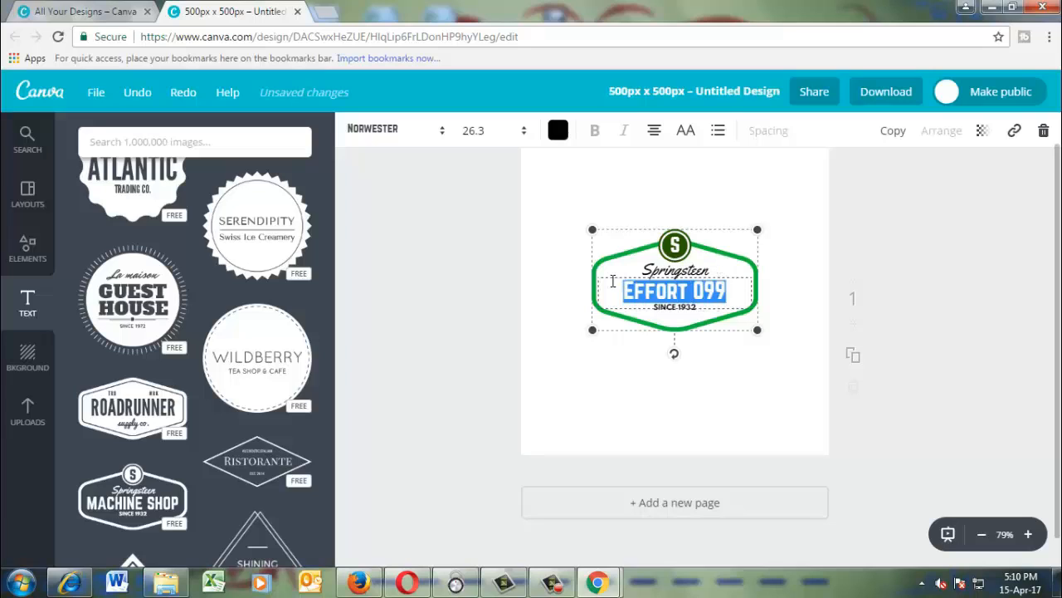
pyautogui.click(444, 134)
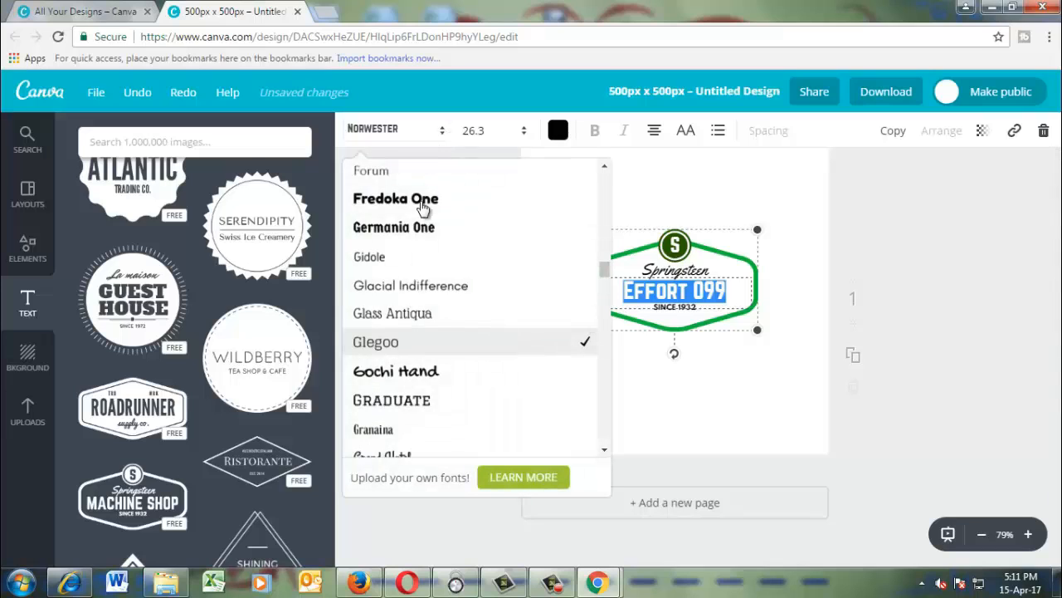
pyautogui.click(410, 228)
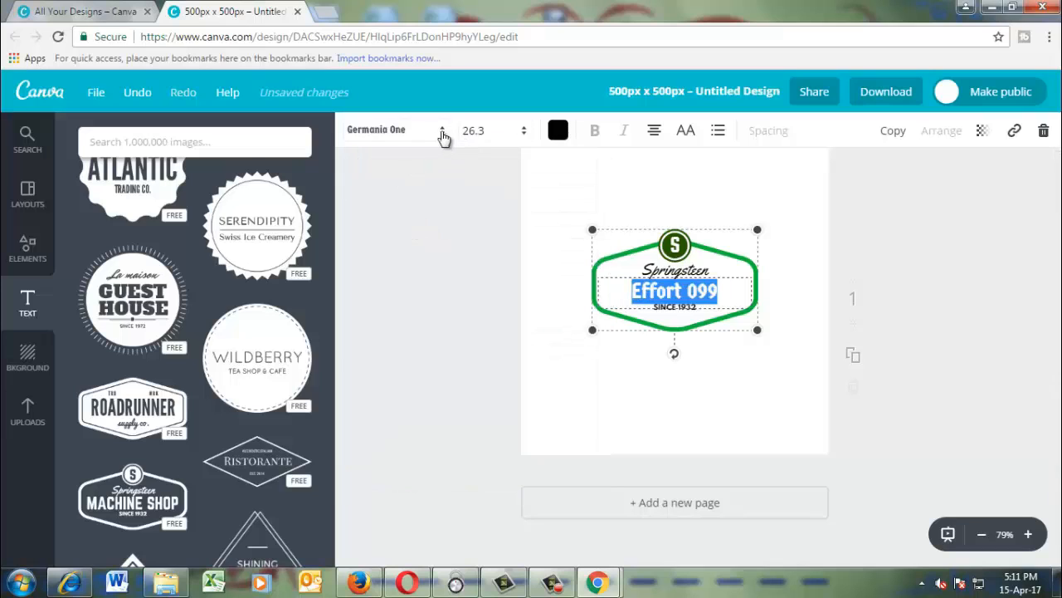
pyautogui.click(443, 135)
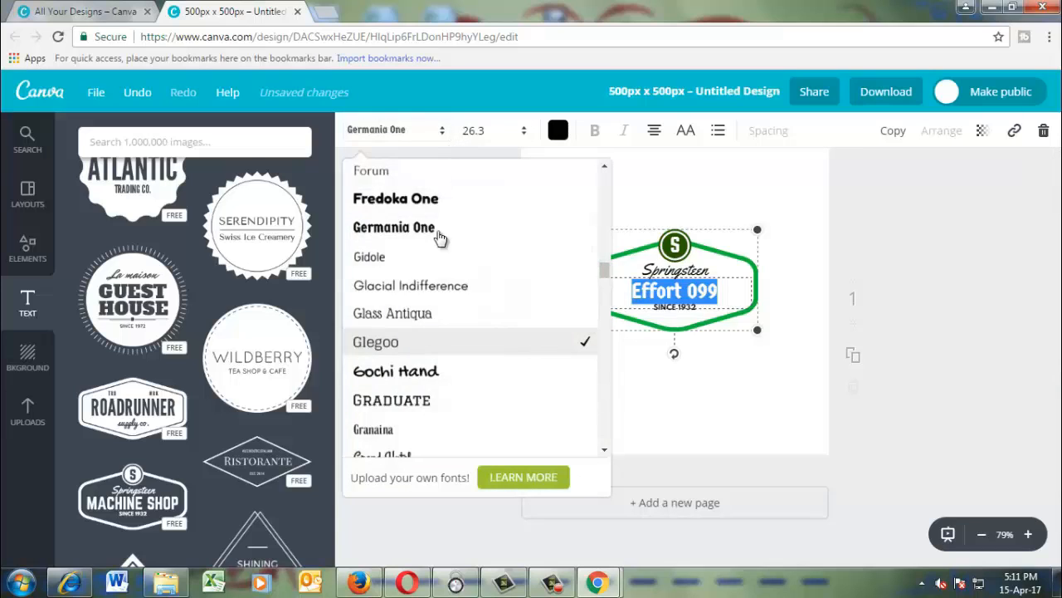
pyautogui.click(461, 373)
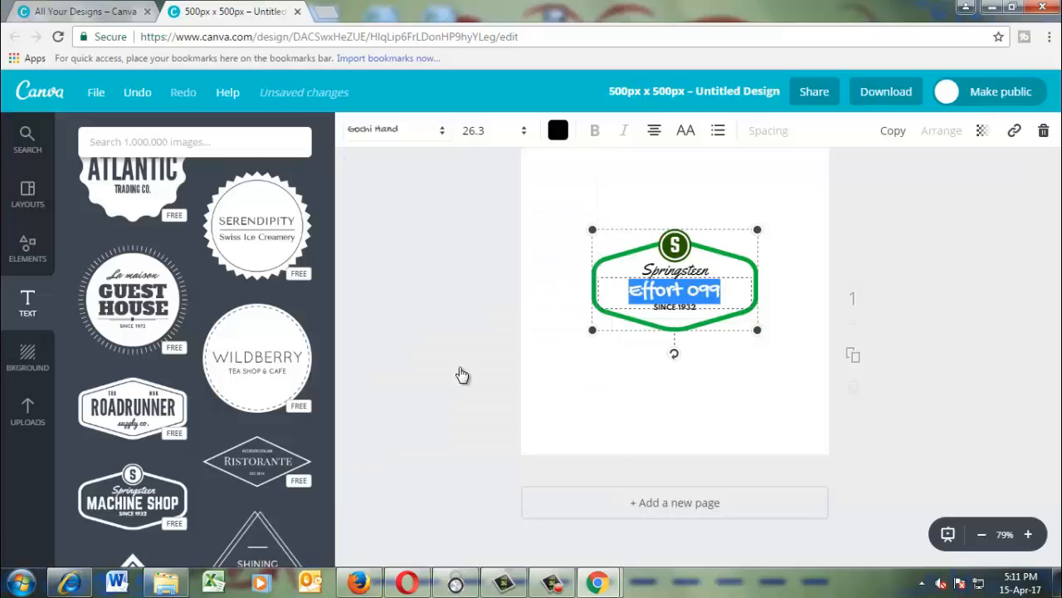
pyautogui.click(438, 135)
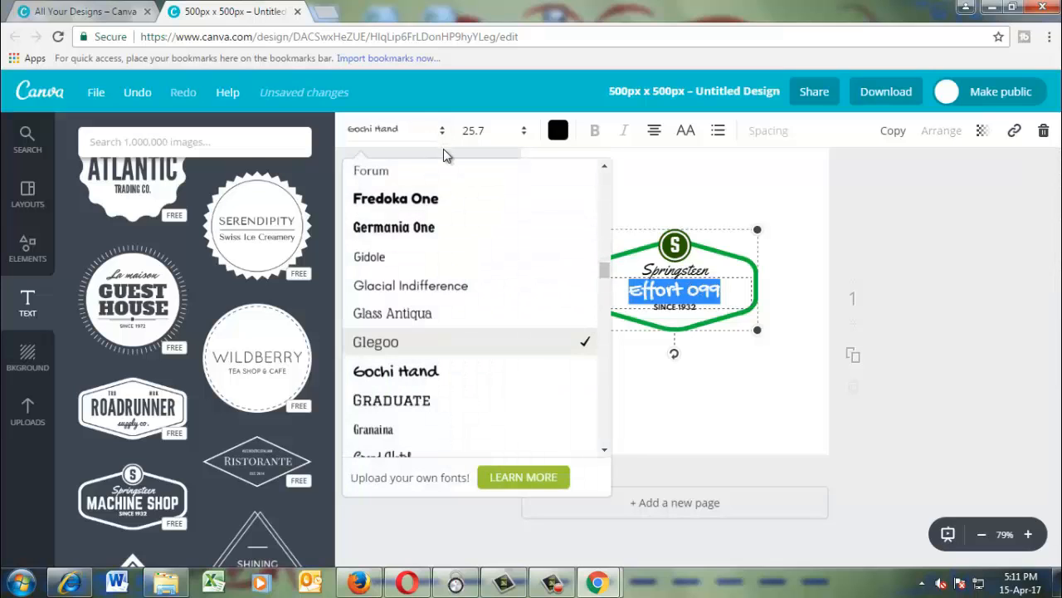
pyautogui.click(403, 403)
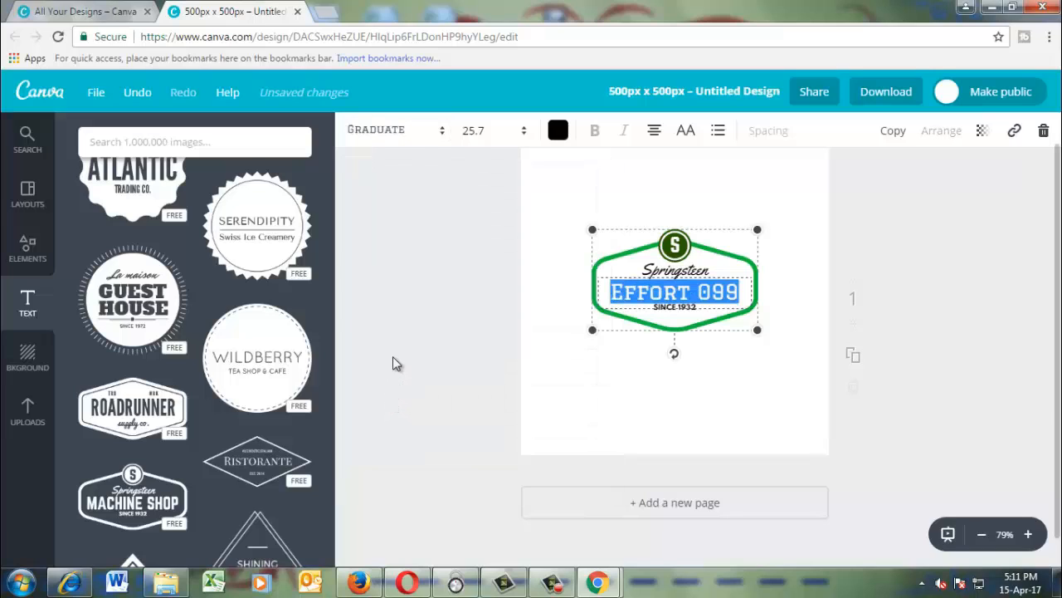
pyautogui.click(445, 130)
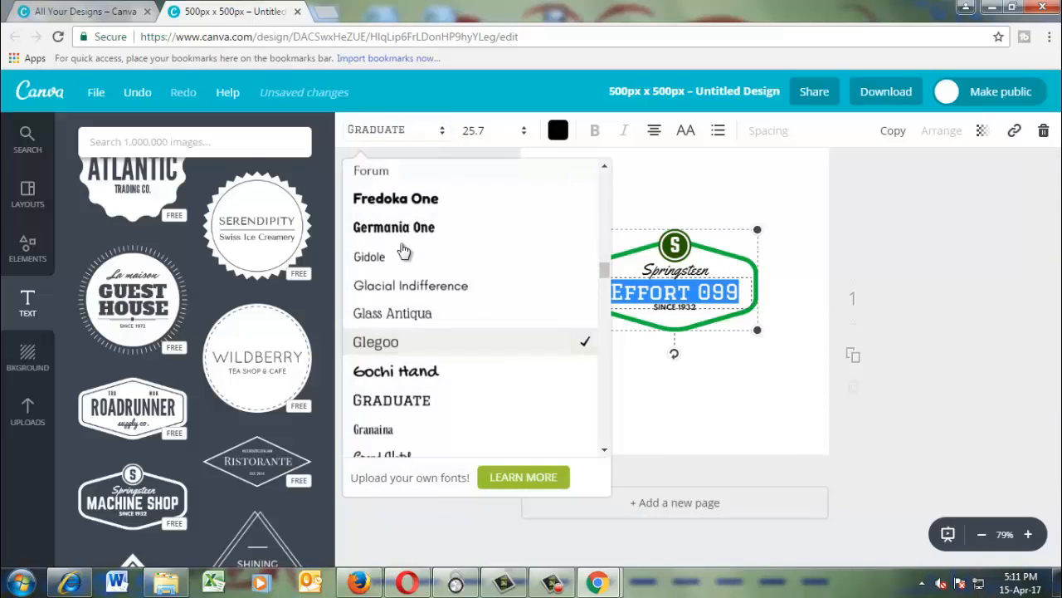
pyautogui.moveTo(603, 267); pyautogui.dragTo(601, 288)
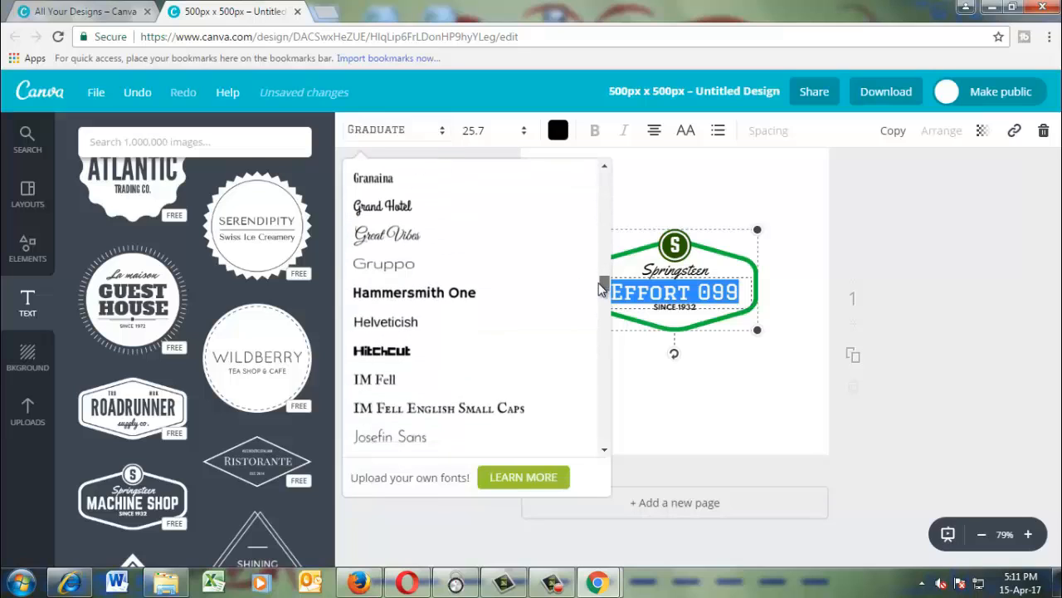
pyautogui.click(423, 356)
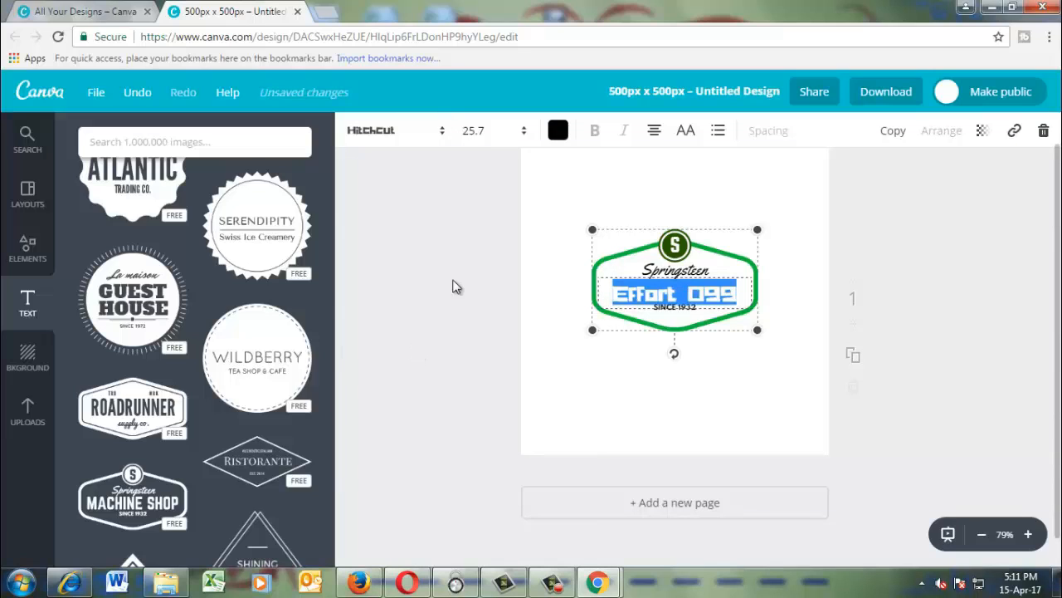
# Set the font of the badge's "Effort 099" text to Hammersmith One.
pyautogui.click(441, 130)
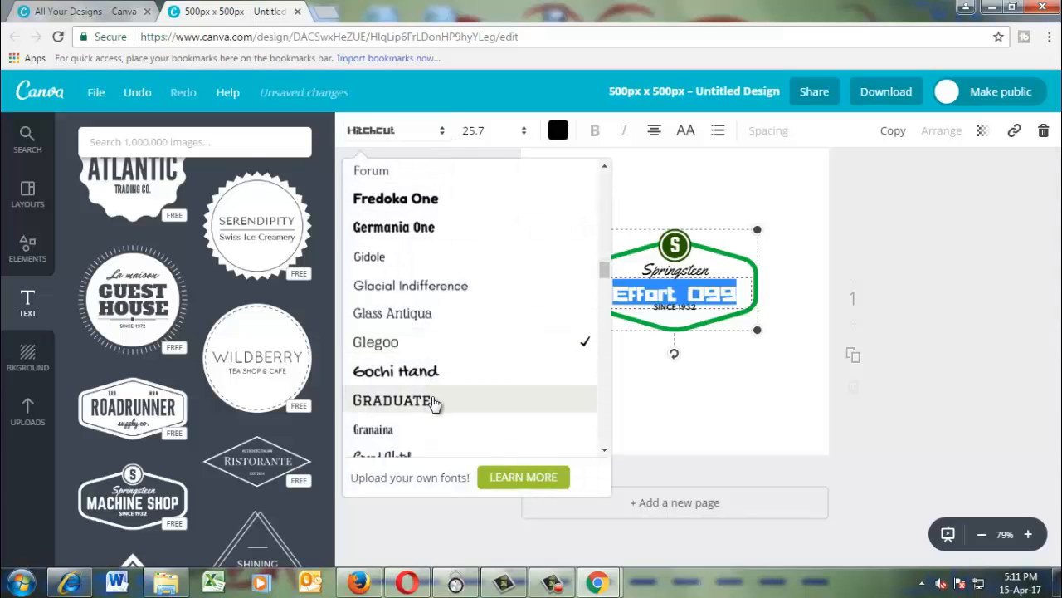
pyautogui.moveTo(605, 270); pyautogui.dragTo(606, 298)
pyautogui.scroll(-1, 606, 297)
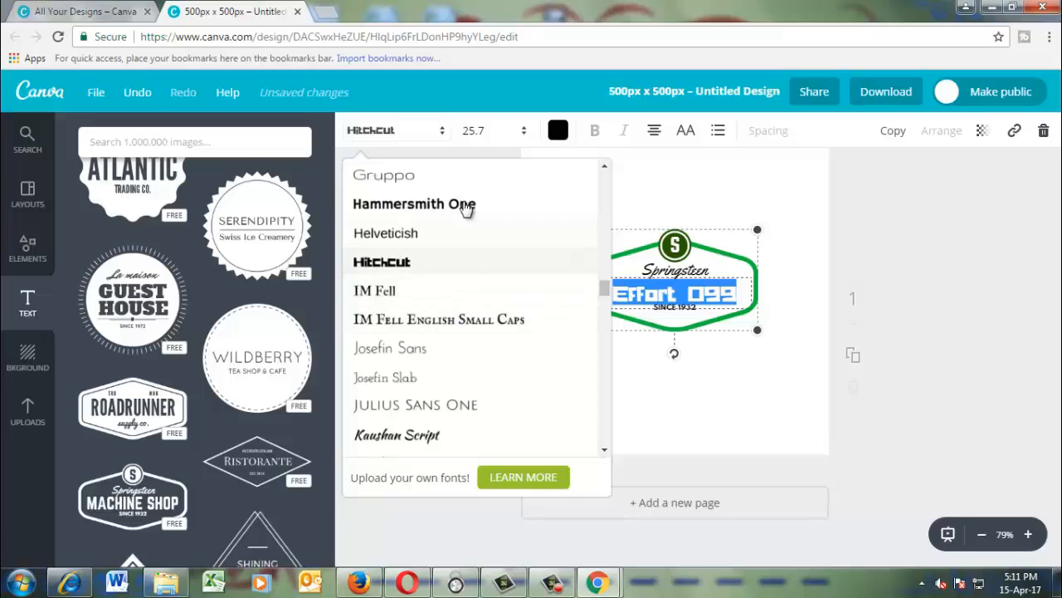
pyautogui.click(465, 204)
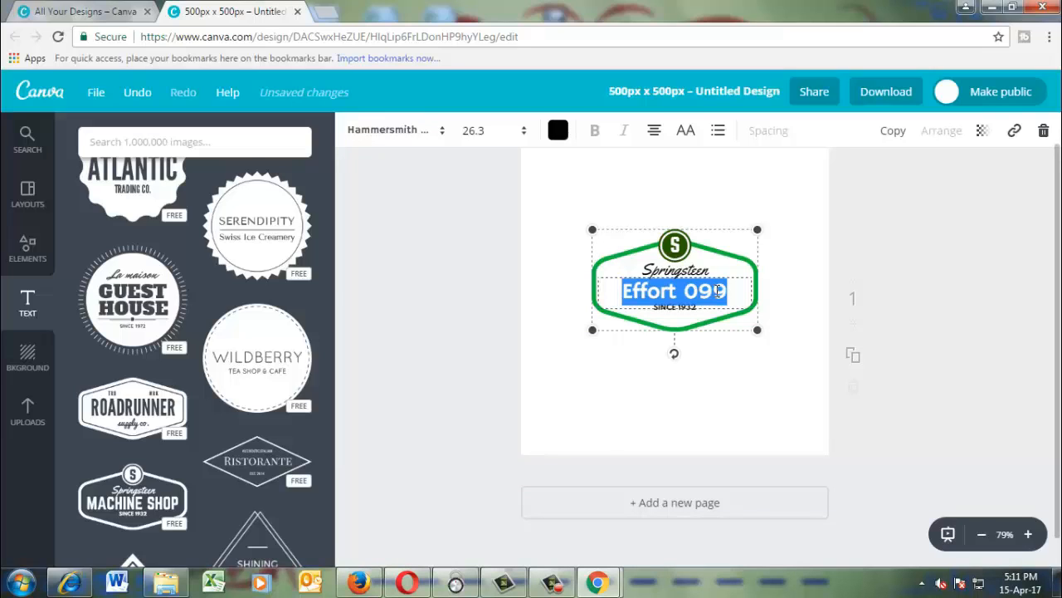
# Try the custom tan colour #d5ba8c on the "Effort 099" text.
pyautogui.click(560, 133)
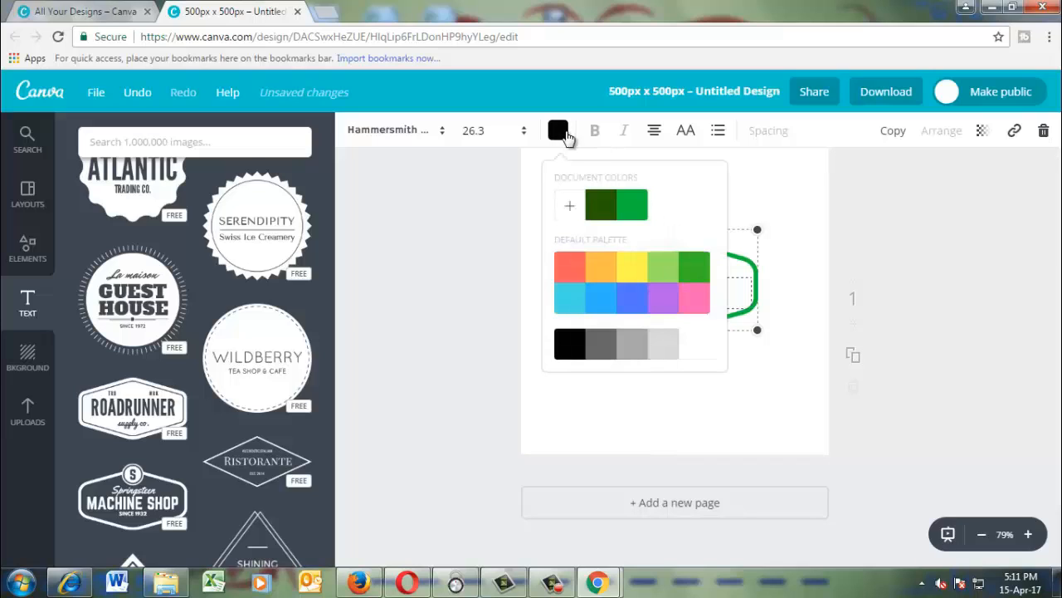
pyautogui.click(569, 206)
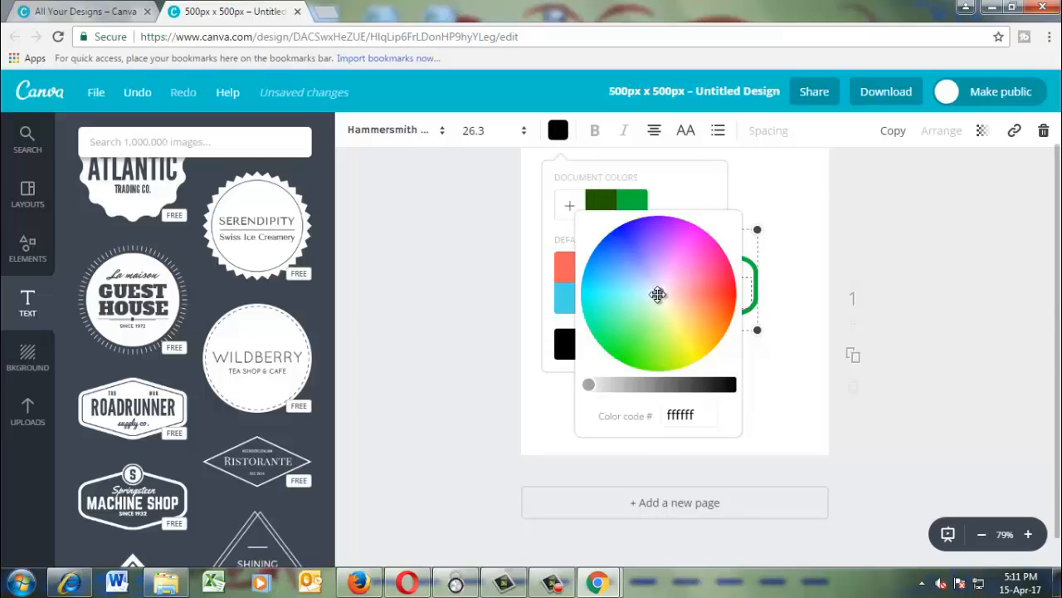
pyautogui.moveTo(659, 291); pyautogui.dragTo(622, 282)
pyautogui.moveTo(589, 384); pyautogui.dragTo(611, 385)
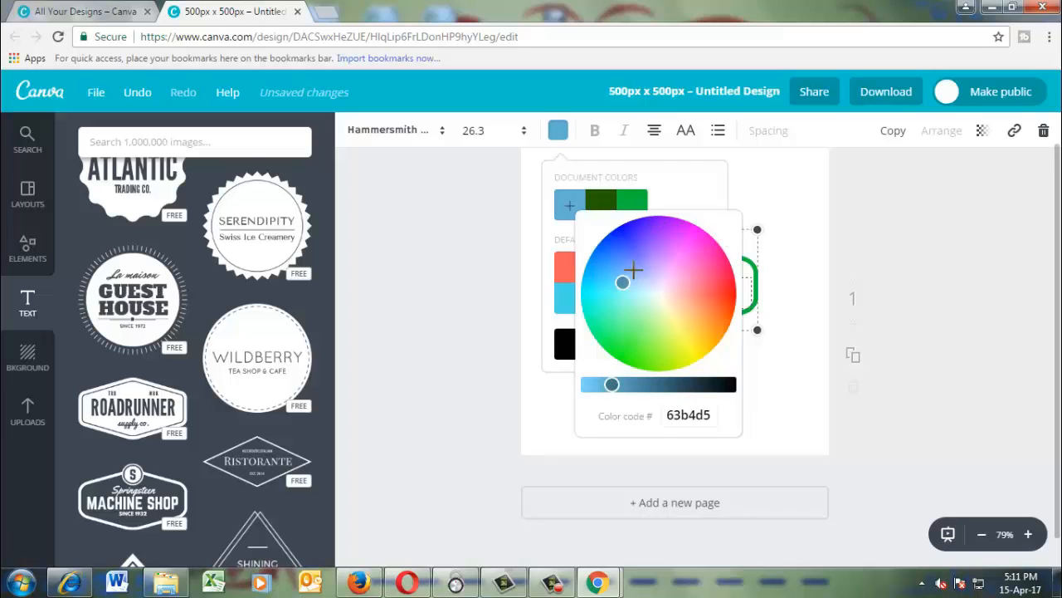
pyautogui.moveTo(623, 281); pyautogui.dragTo(677, 307)
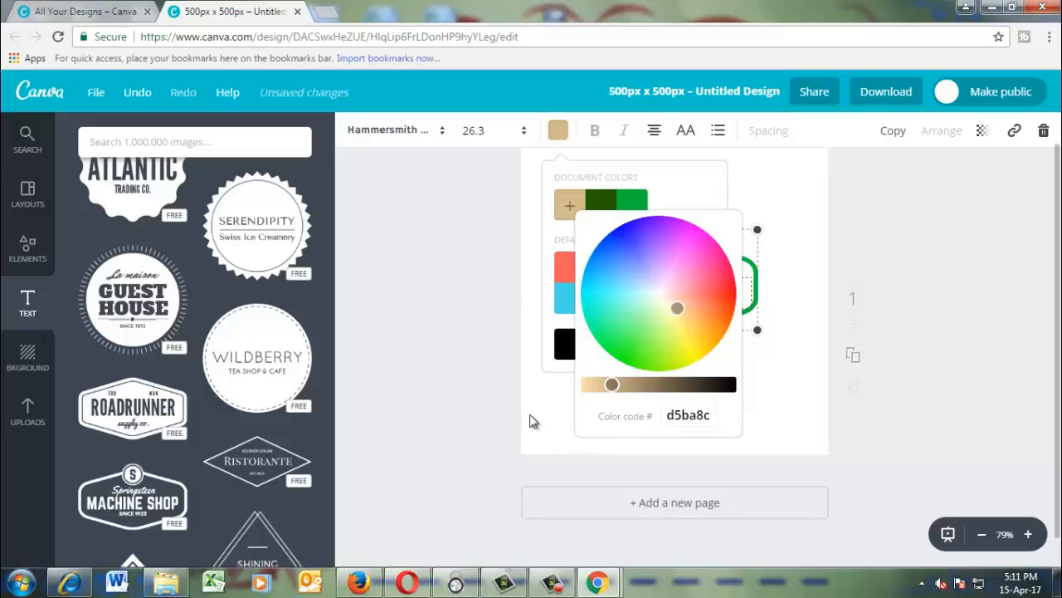
pyautogui.click(512, 379)
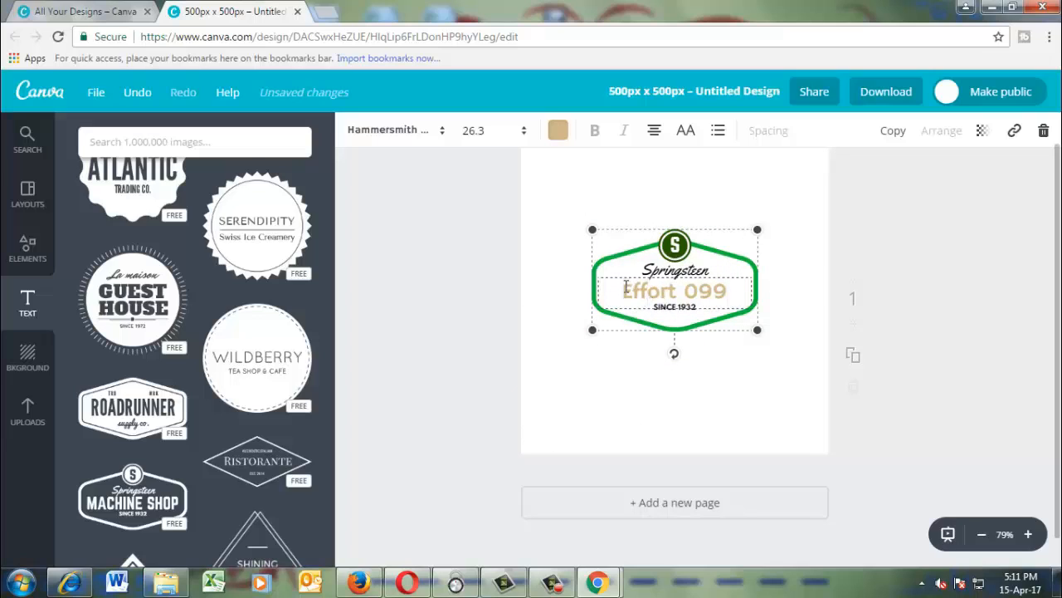
# Change the "Effort 099" text to a custom, slightly darkened blue.
pyautogui.moveTo(624, 287); pyautogui.dragTo(728, 286)
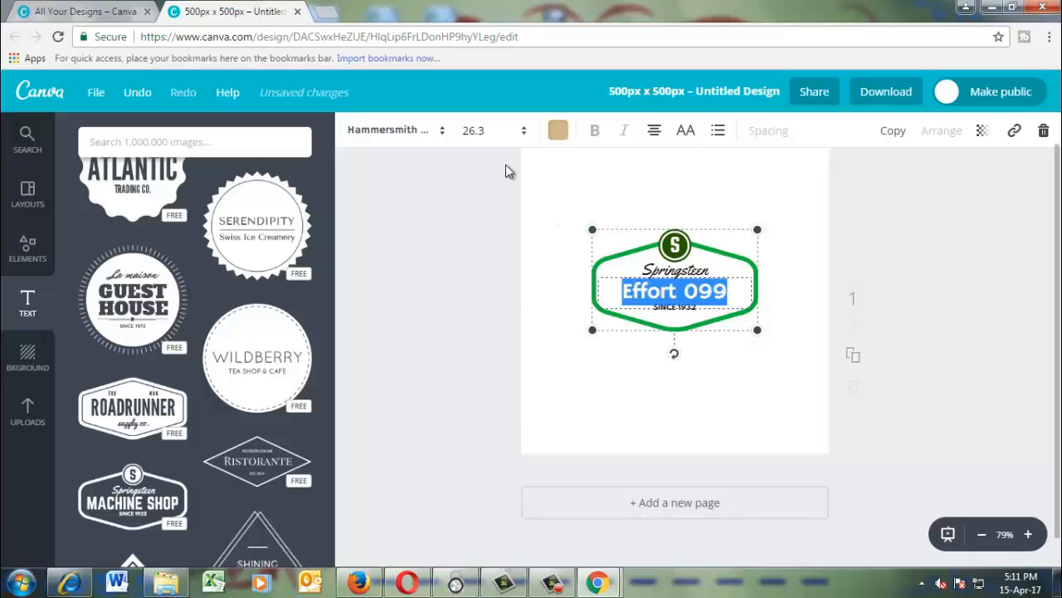
pyautogui.click(560, 131)
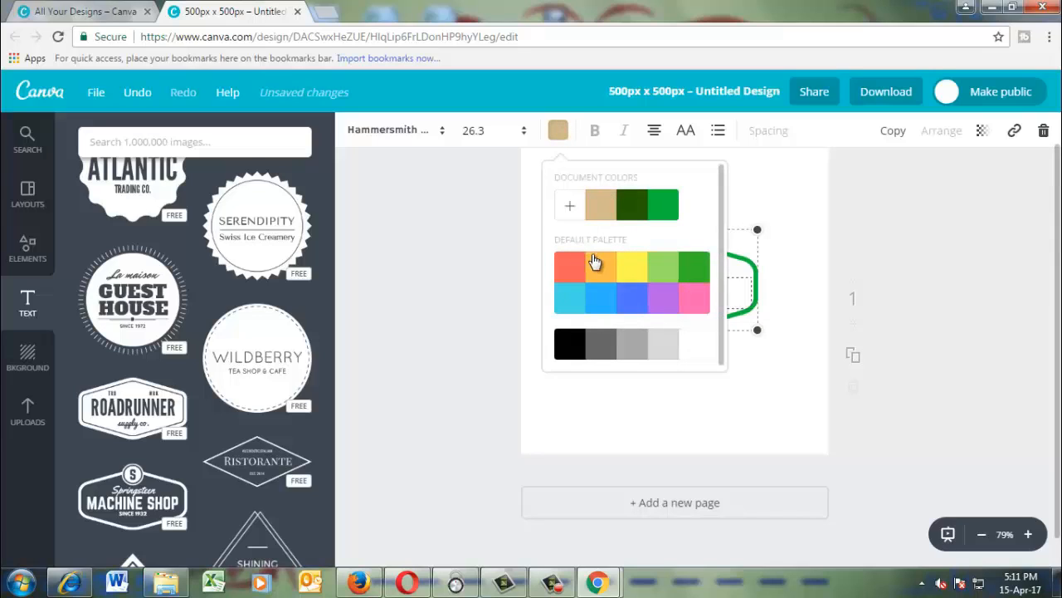
pyautogui.click(570, 205)
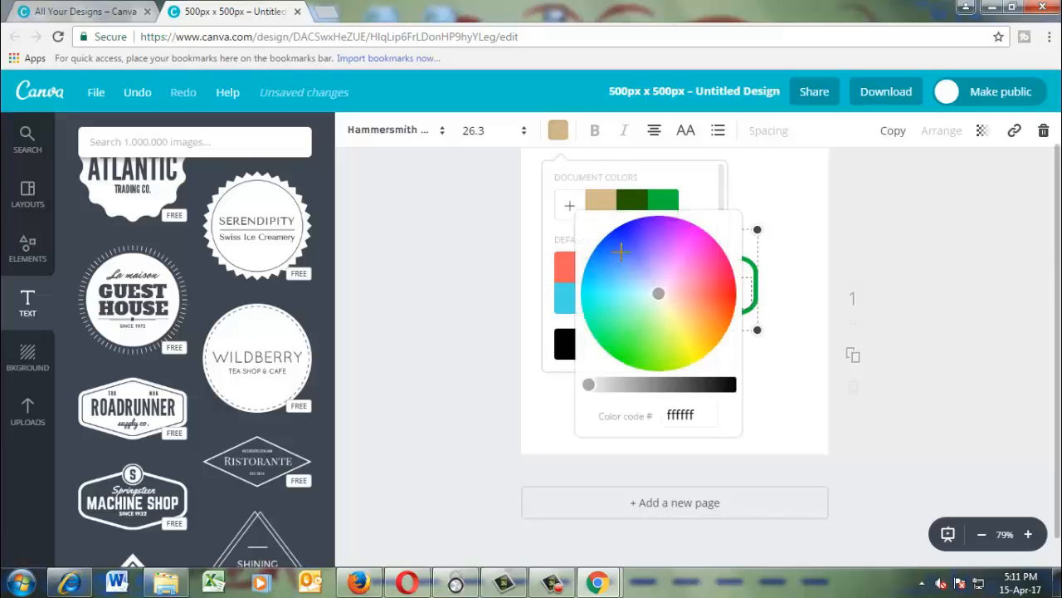
pyautogui.click(657, 293)
pyautogui.moveTo(657, 293); pyautogui.dragTo(621, 242)
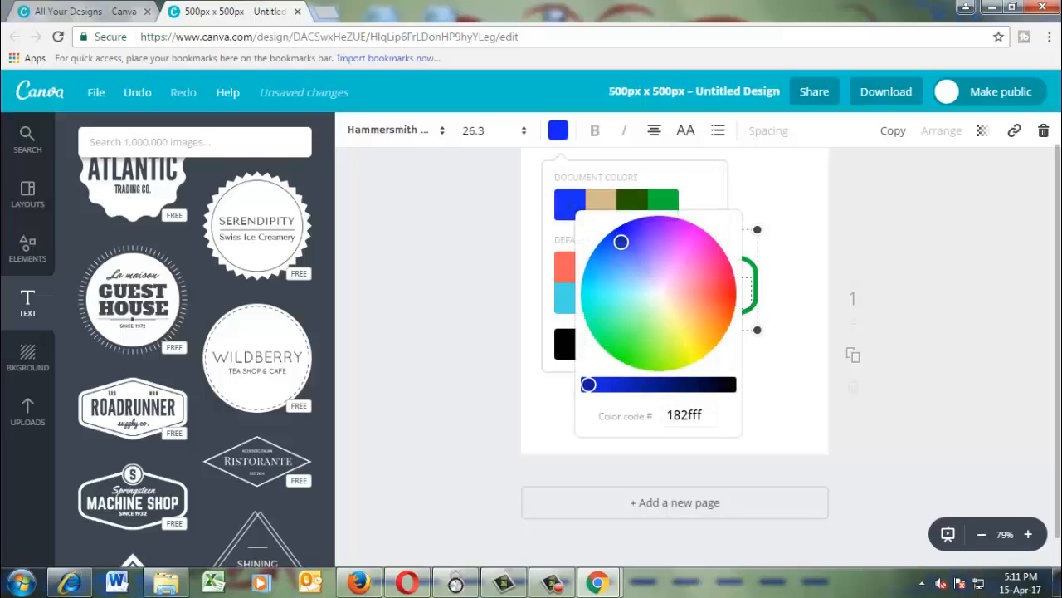
pyautogui.moveTo(588, 384); pyautogui.dragTo(611, 384)
pyautogui.click(508, 389)
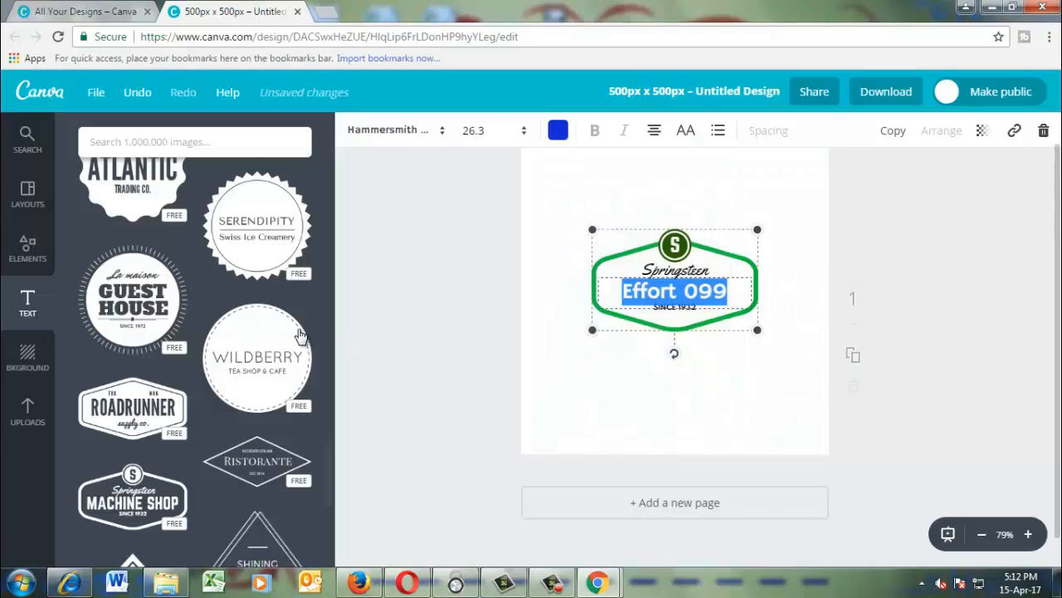
pyautogui.click(511, 352)
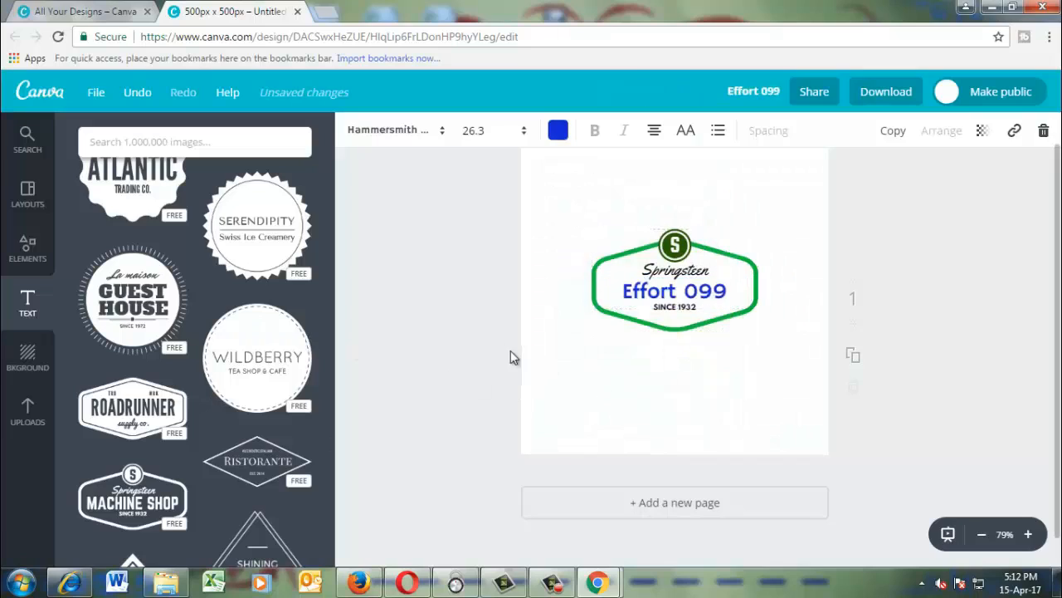
# Delete the cursive line above "Effort 099" and move the whole badge down slightly.
pyautogui.doubleClick(698, 270)
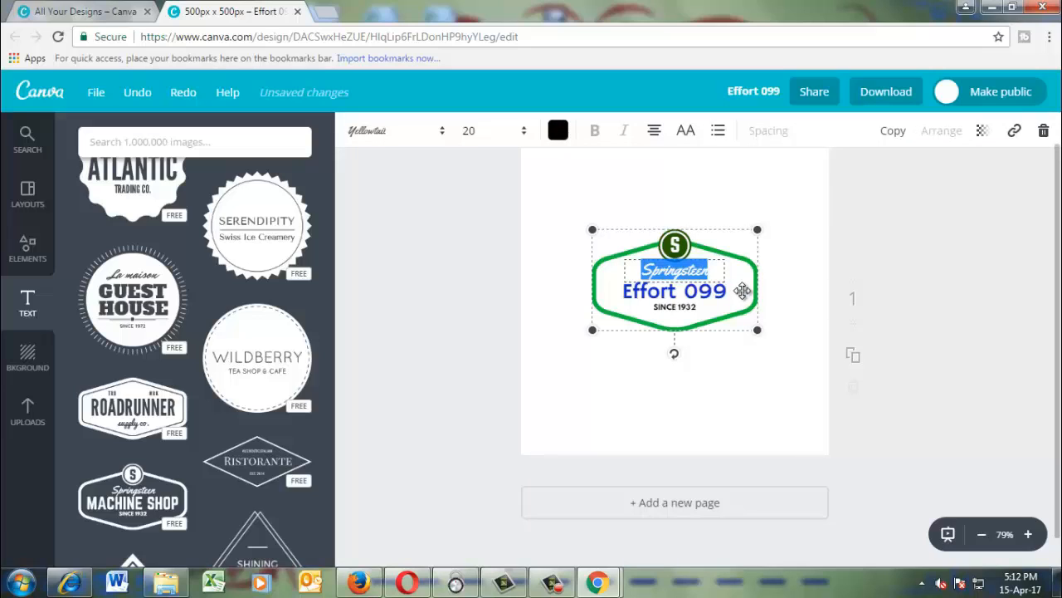
pyautogui.press('BackSpace')
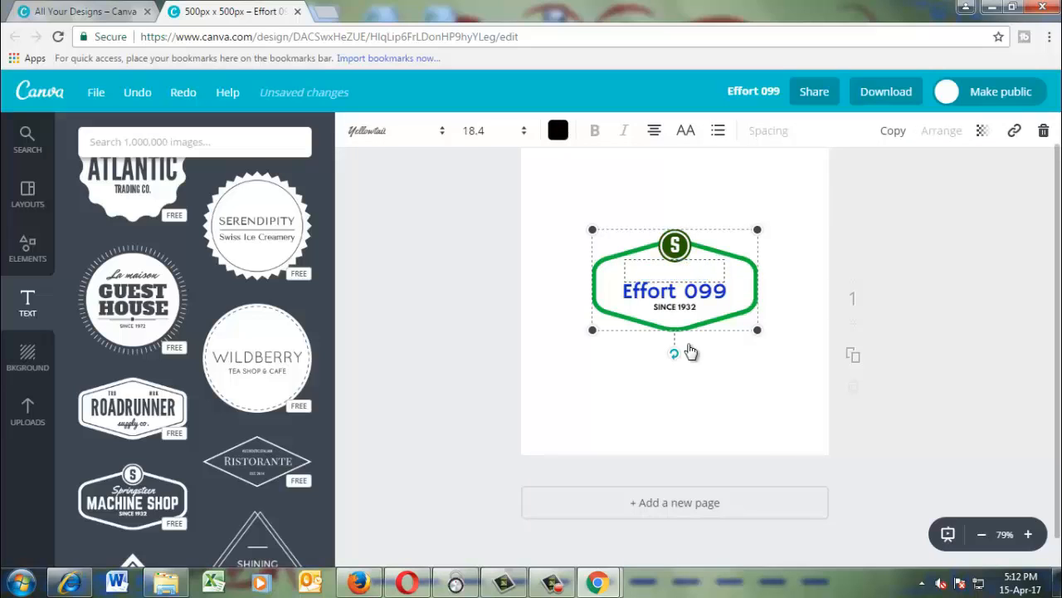
pyautogui.doubleClick(710, 291)
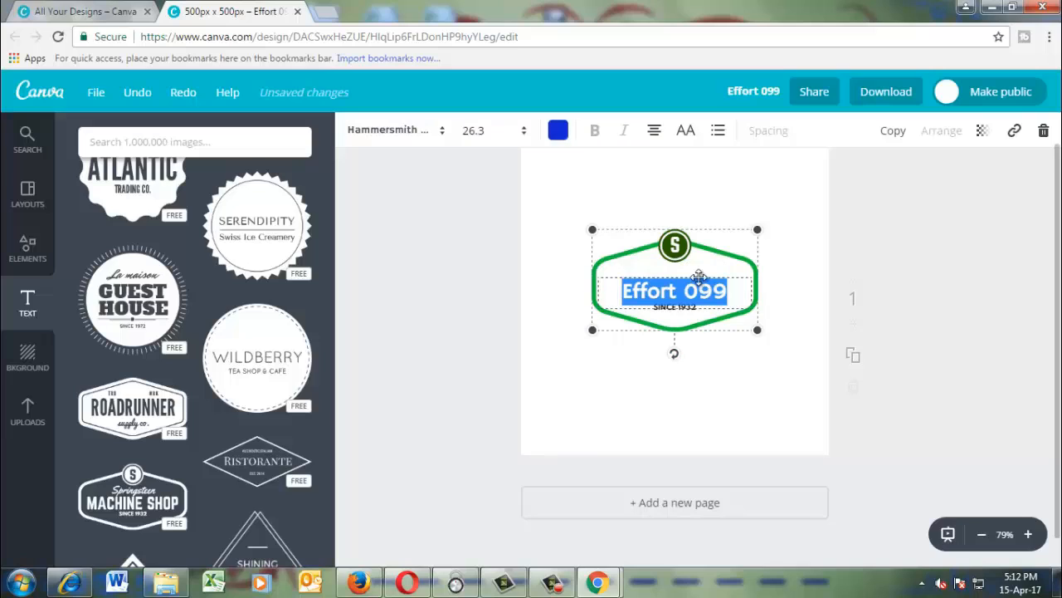
pyautogui.moveTo(699, 277); pyautogui.dragTo(698, 283)
# Replace the badge's small "Since 1932" line with "Bangla Tutorial".
pyautogui.doubleClick(676, 313)
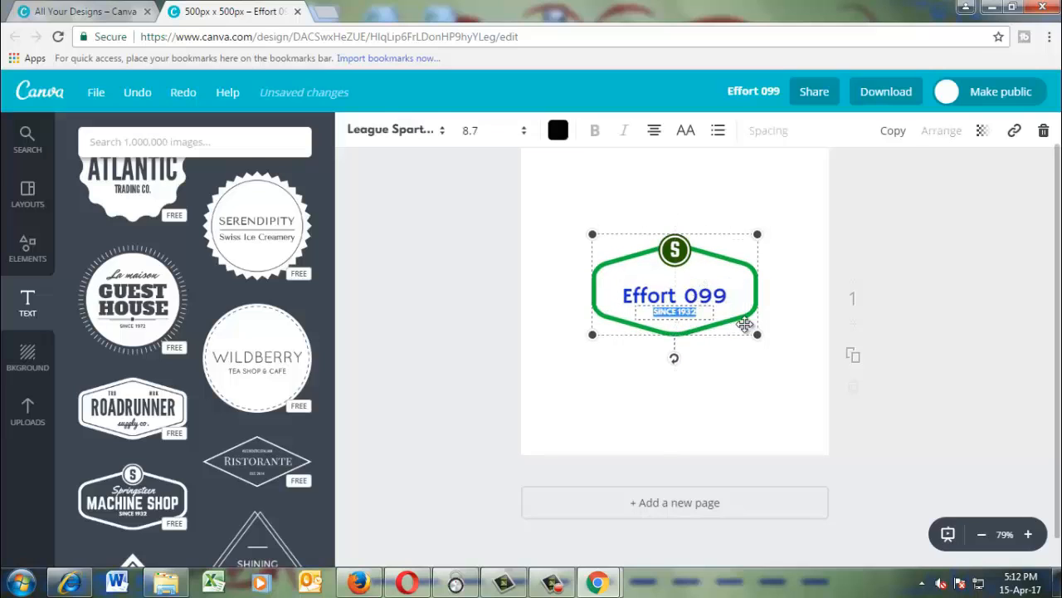
pyautogui.write('S')
pyautogui.write('angla Tuto')
pyautogui.write('rial')
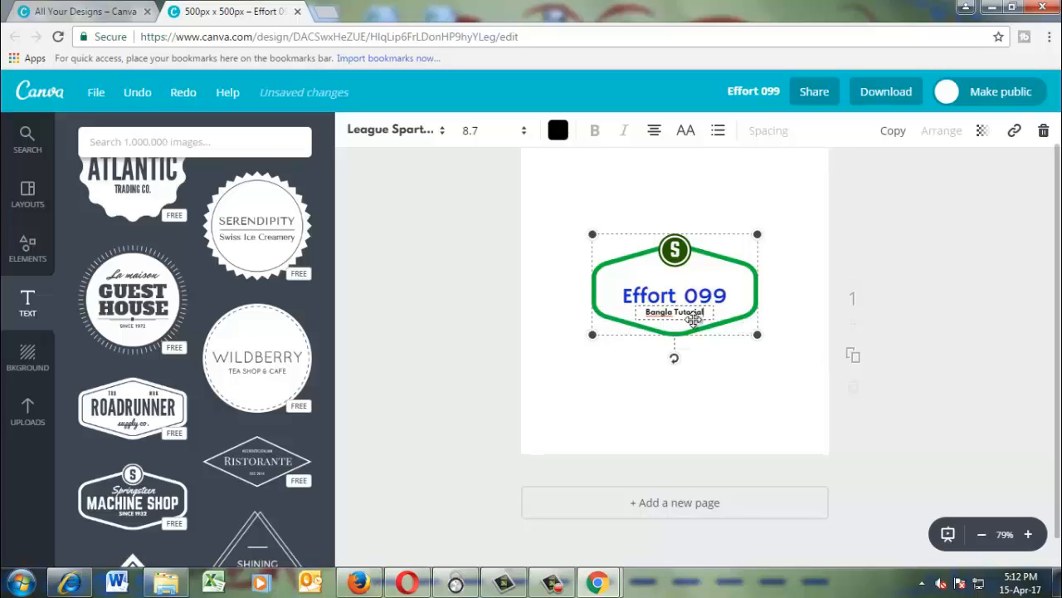
# Change the "Bangla Tutorial" line to a custom, slightly darkened red.
pyautogui.moveTo(707, 312); pyautogui.dragTo(630, 312)
pyautogui.click(563, 134)
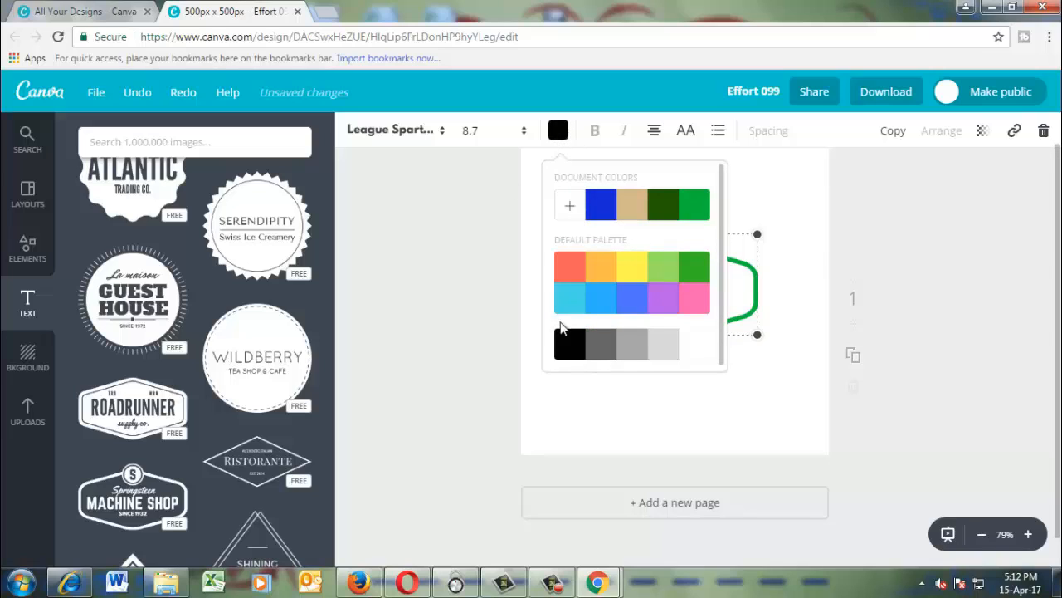
pyautogui.click(576, 213)
pyautogui.moveTo(658, 293); pyautogui.dragTo(726, 292)
pyautogui.moveTo(593, 384); pyautogui.dragTo(604, 384)
pyautogui.click(558, 410)
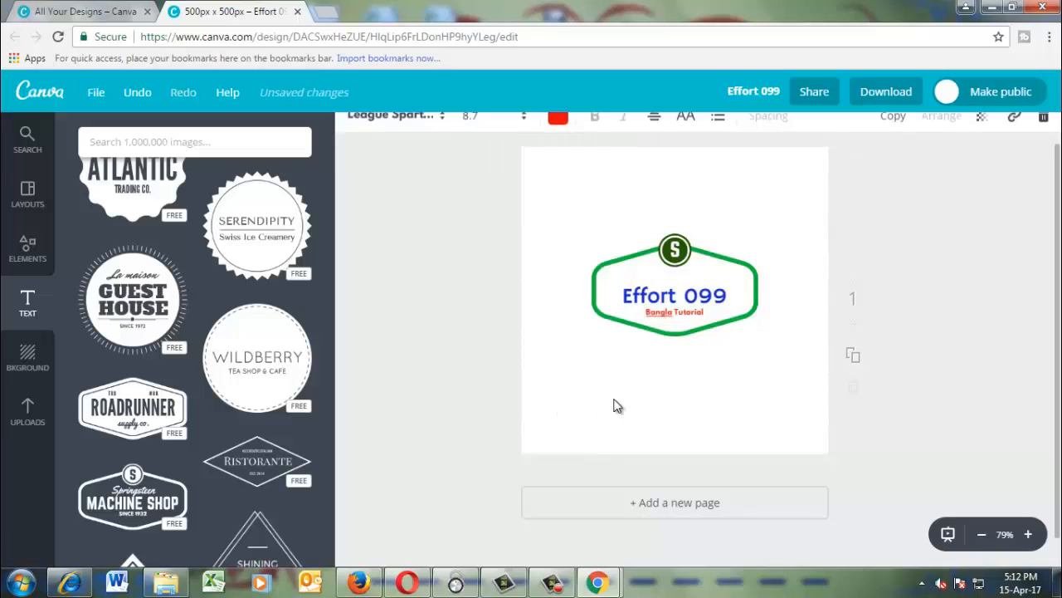
# Replace the letter S in the circular emblem with E and move the badge slightly up and to the left.
pyautogui.click(679, 251)
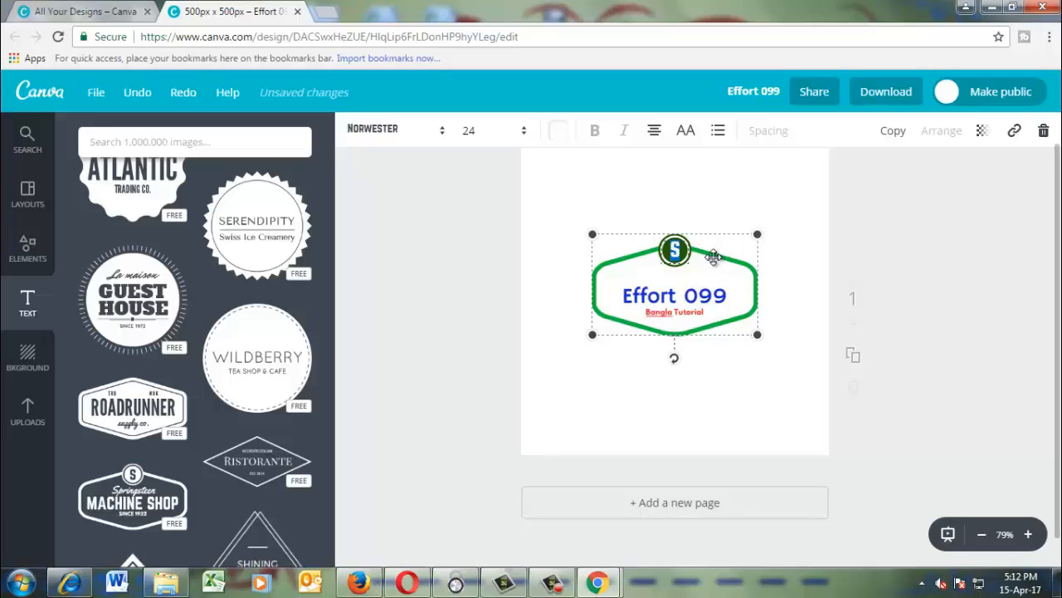
pyautogui.write('E')
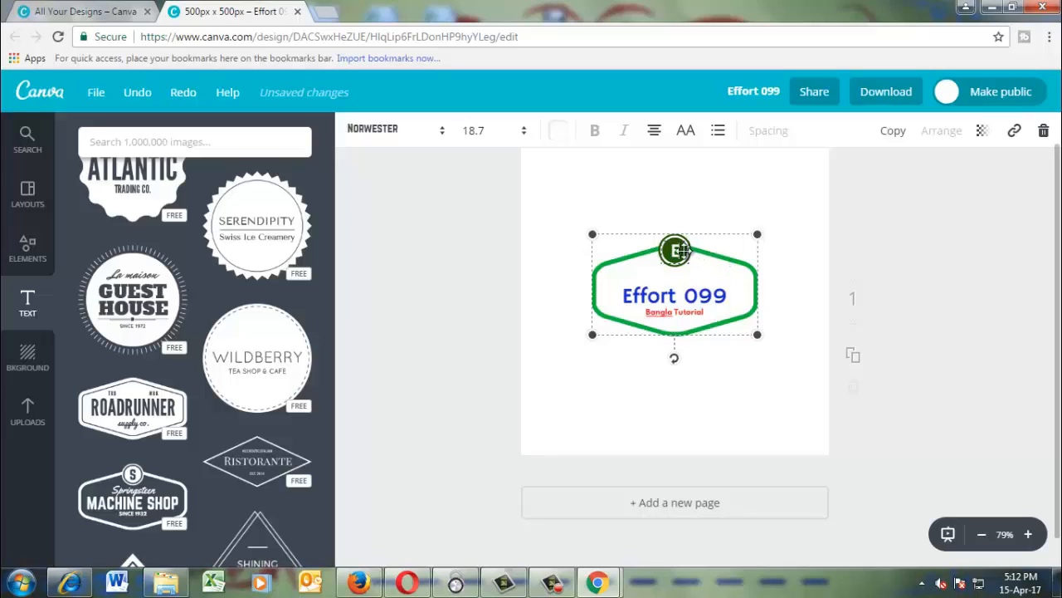
pyautogui.click(675, 249)
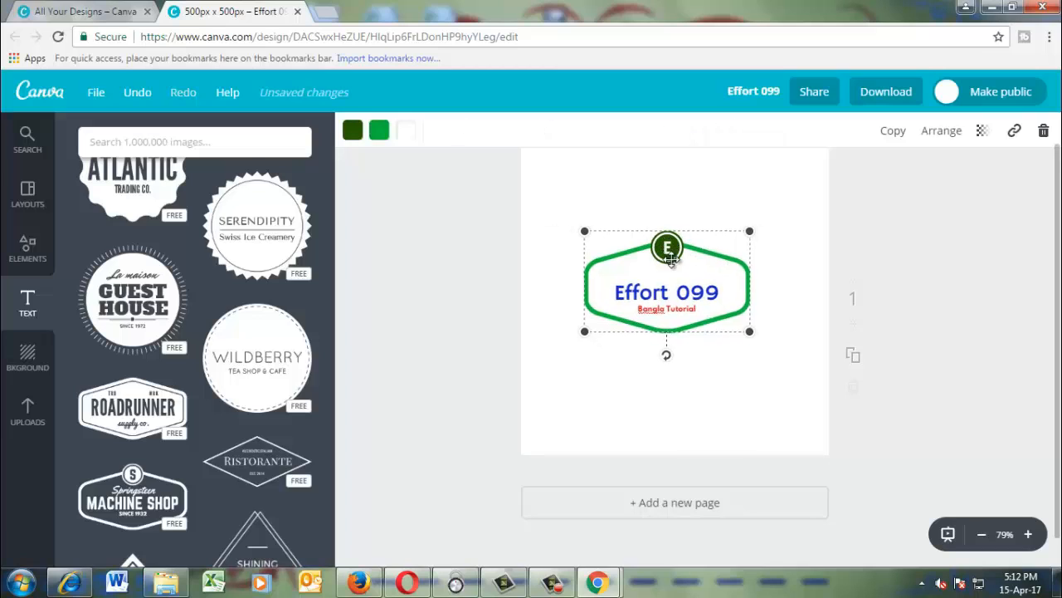
pyautogui.moveTo(675, 249); pyautogui.dragTo(657, 241)
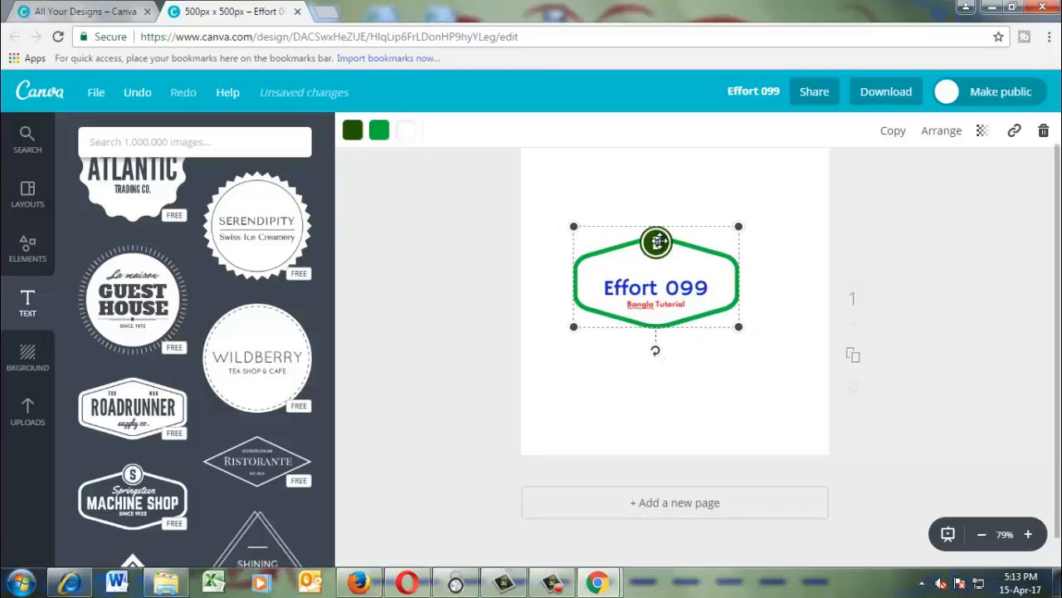
# Enlarge the whole "Effort 099" badge proportionally to about 306 px wide and deselect it.
pyautogui.click(657, 243)
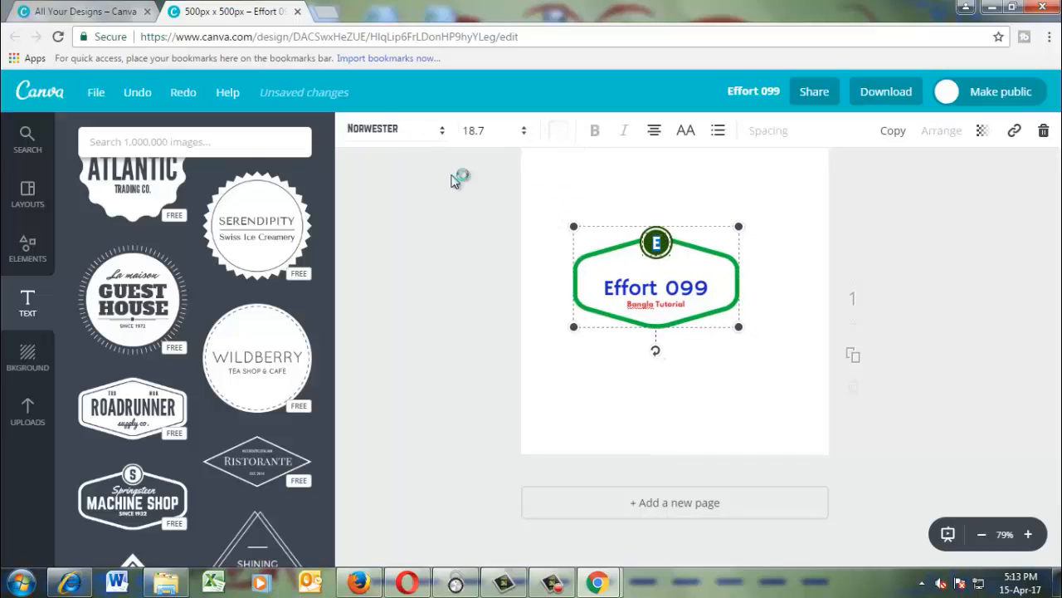
pyautogui.click(721, 279)
pyautogui.click(721, 279)
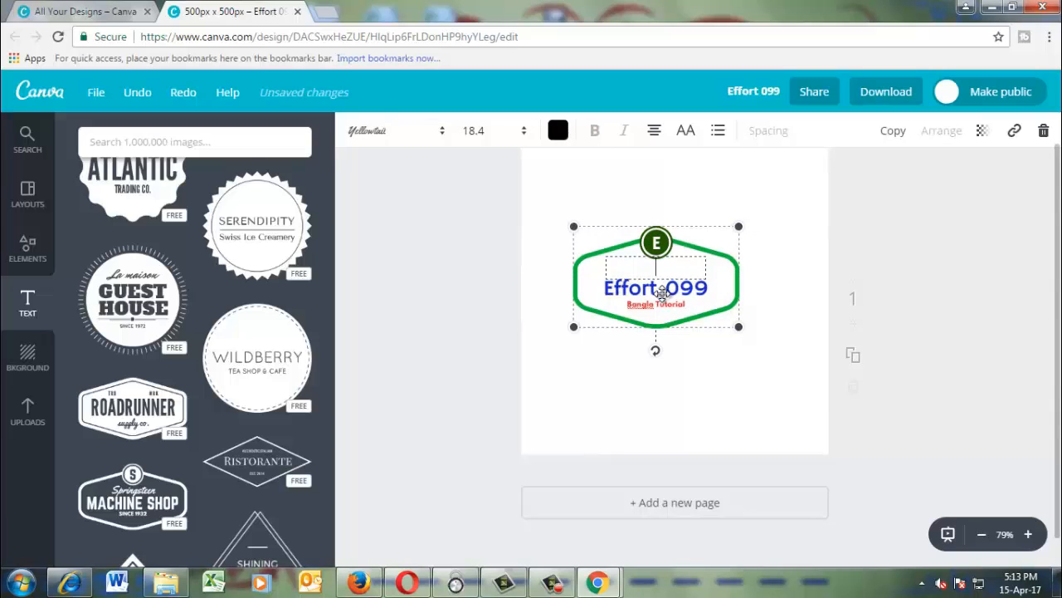
pyautogui.click(724, 296)
pyautogui.click(716, 288)
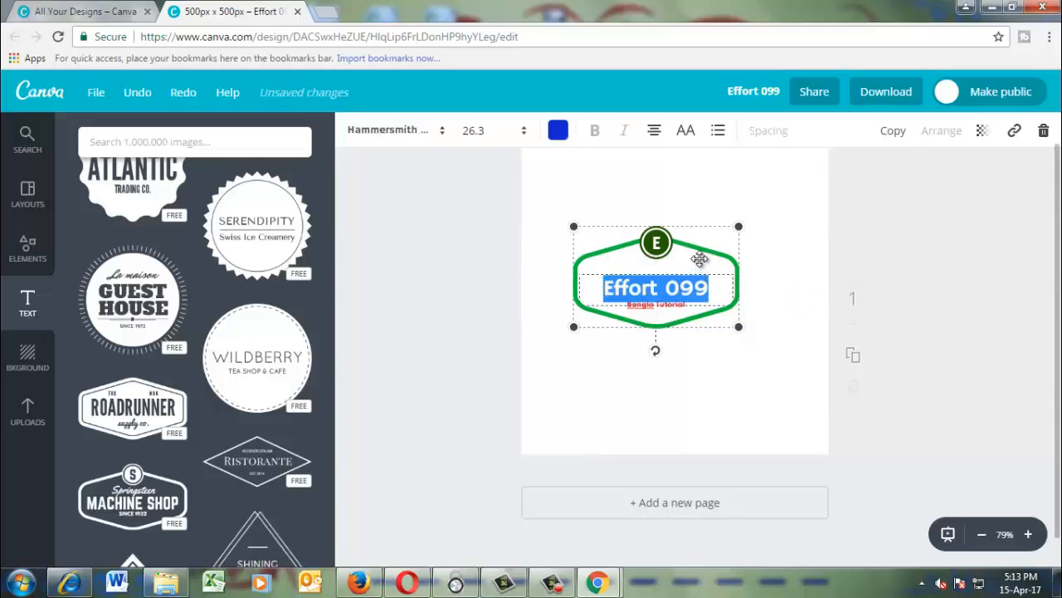
pyautogui.click(703, 257)
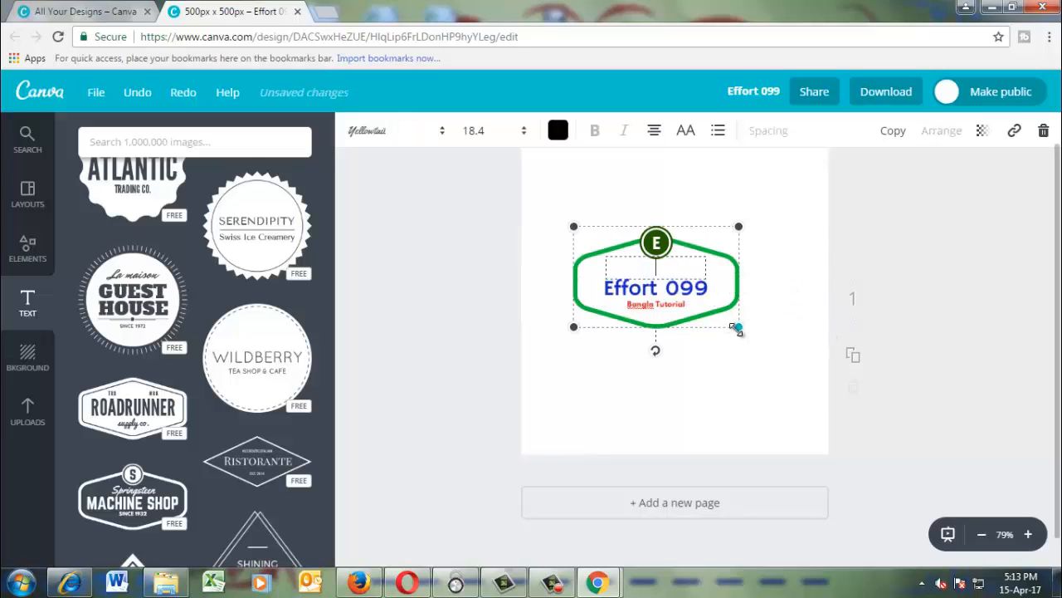
pyautogui.moveTo(739, 326); pyautogui.dragTo(761, 341)
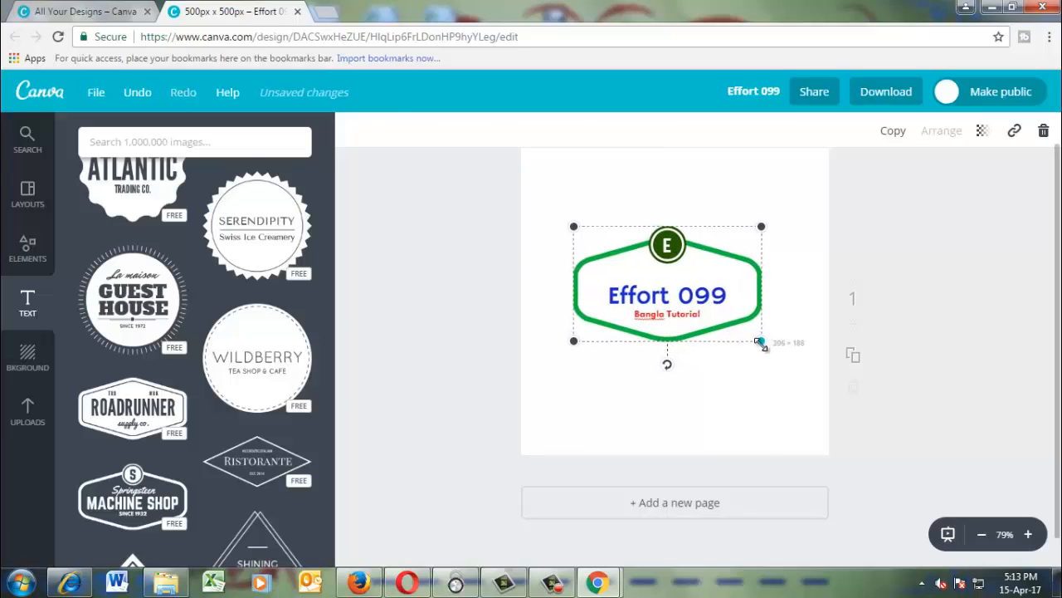
pyautogui.click(619, 211)
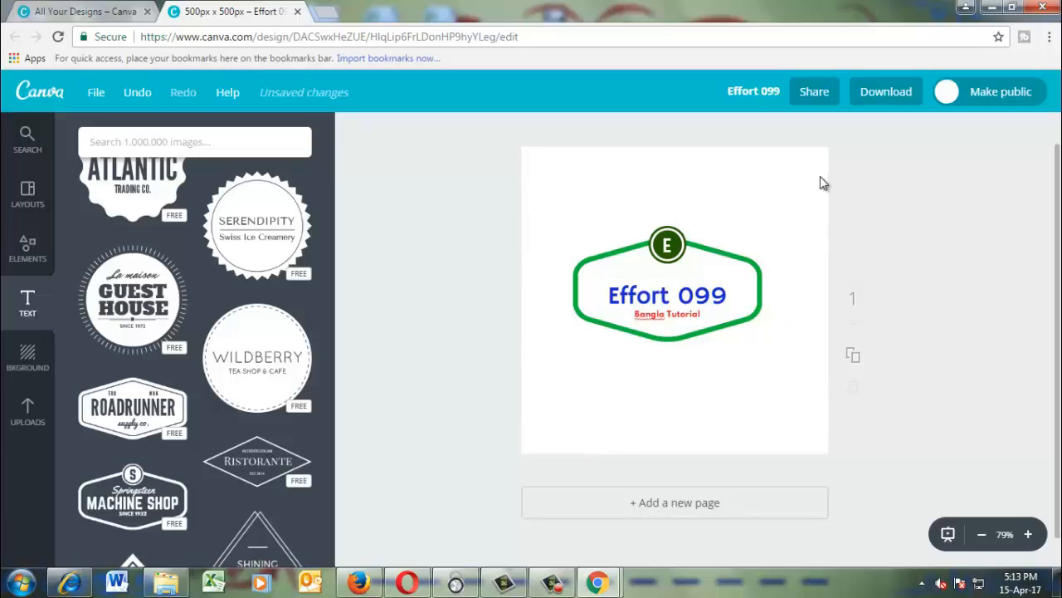
# Download the logo design as a JPG file and dismiss the sharing dialog.
pyautogui.click(886, 93)
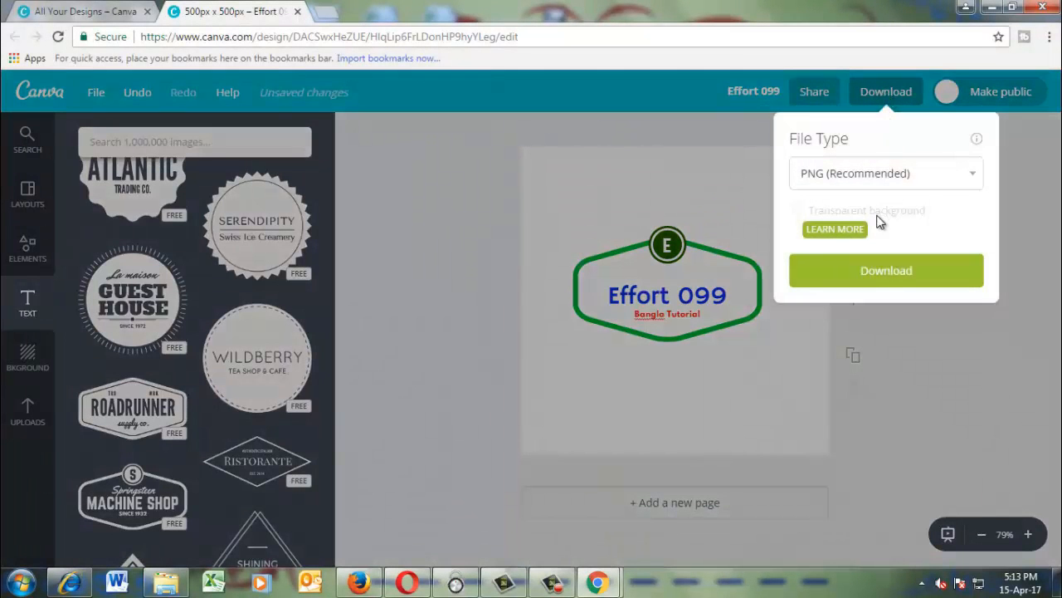
pyautogui.click(976, 174)
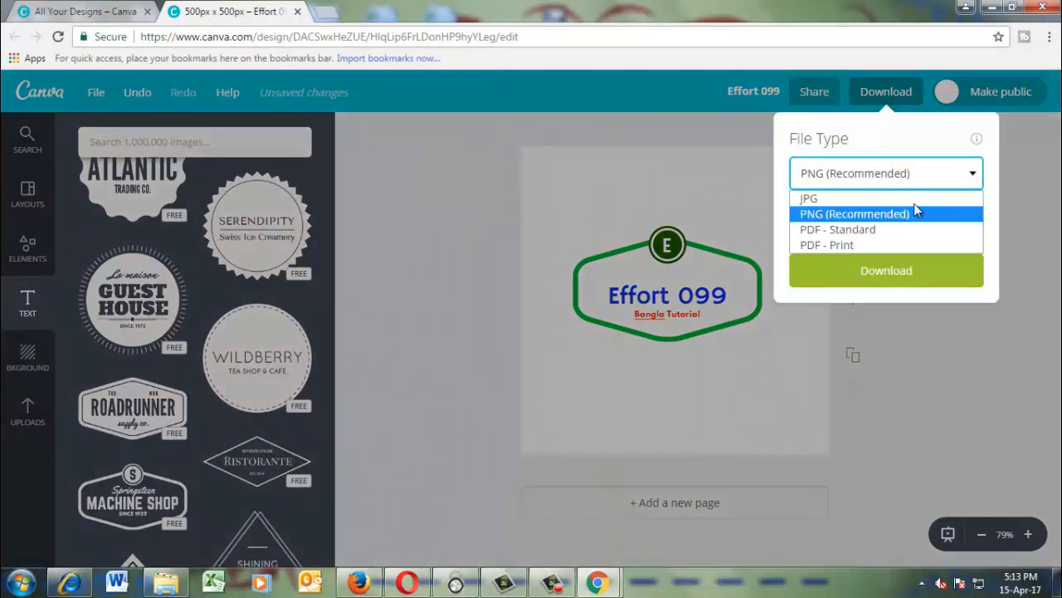
pyautogui.click(855, 207)
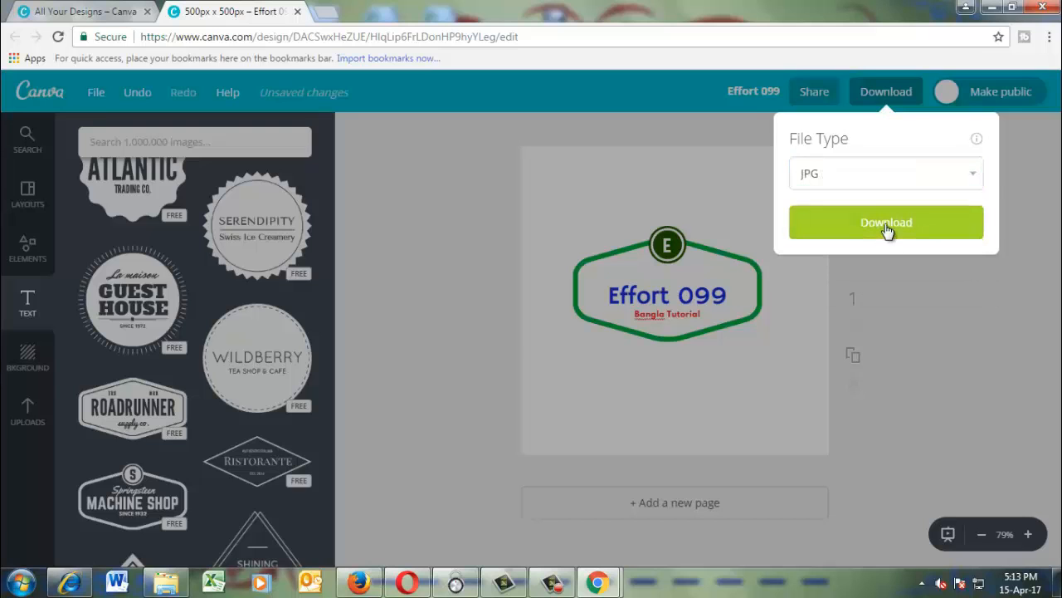
pyautogui.click(887, 231)
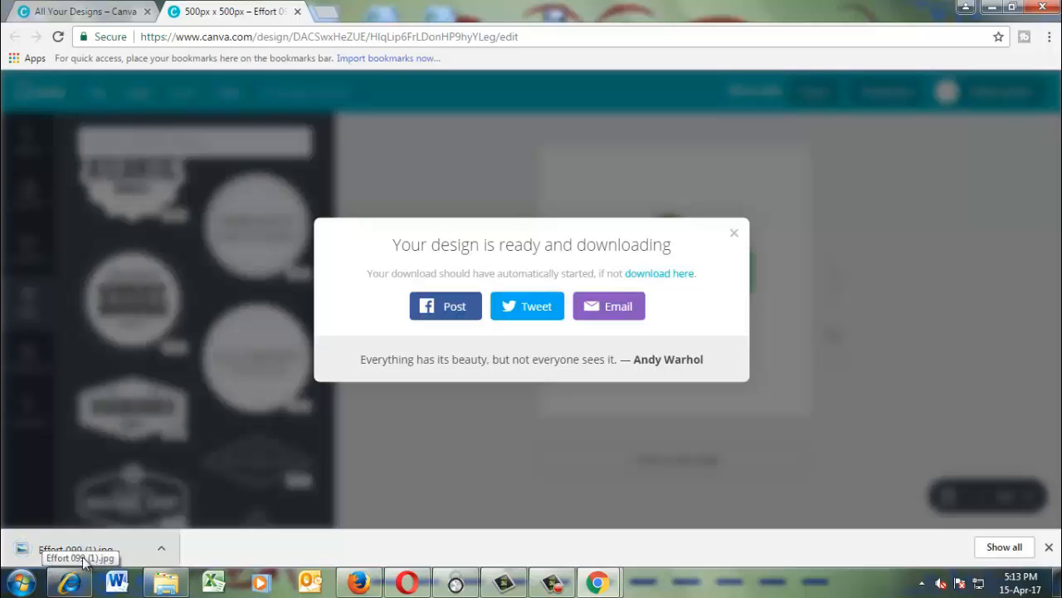
pyautogui.click(734, 234)
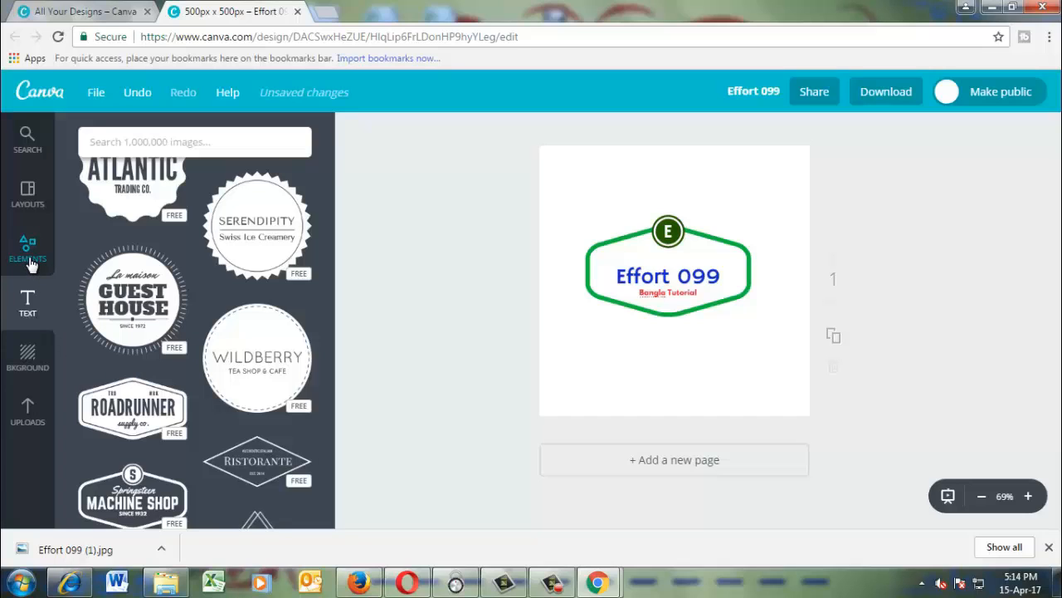
# Delete the badge from the canvas and add the pink smartphone outline from the free icons.
pyautogui.click(712, 251)
pyautogui.click(1044, 131)
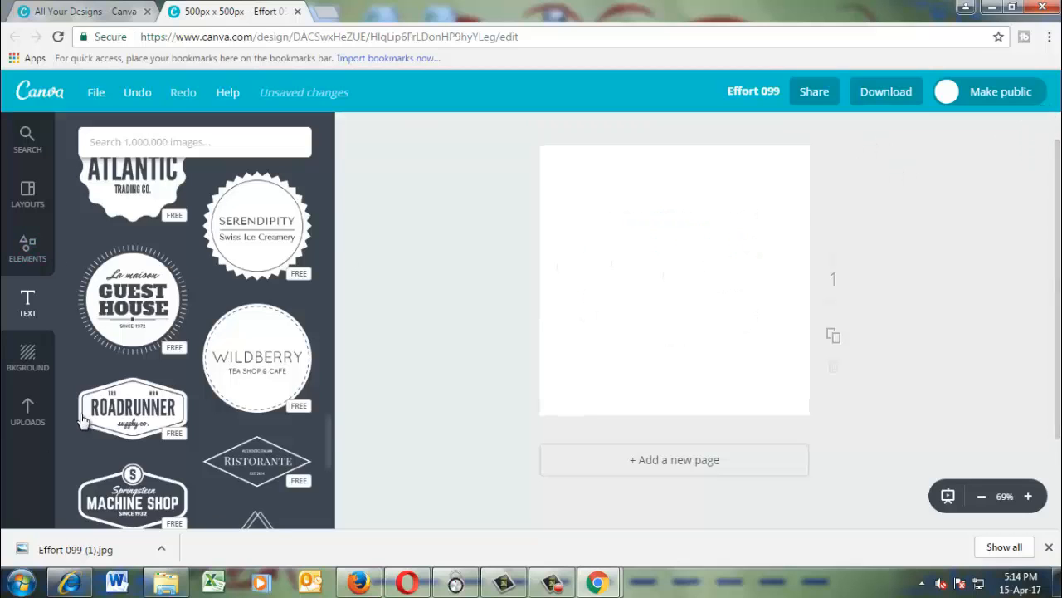
pyautogui.click(29, 266)
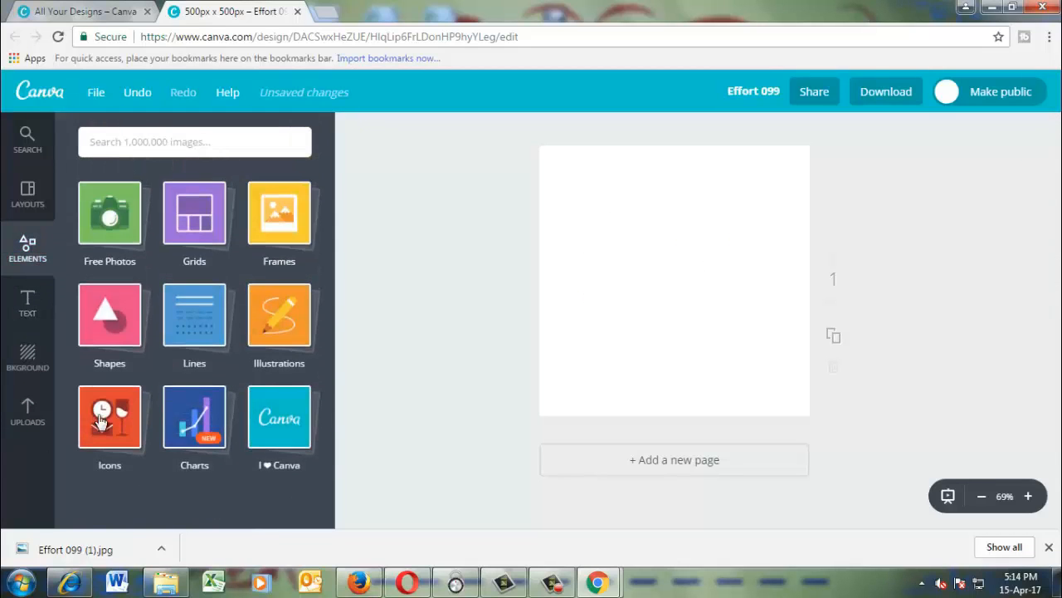
pyautogui.click(123, 459)
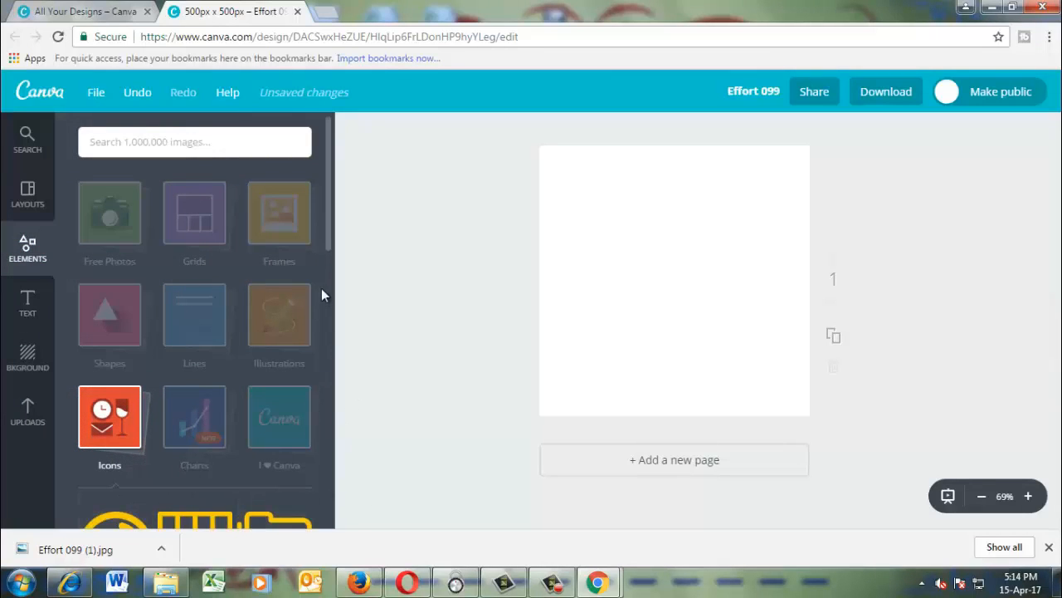
pyautogui.moveTo(328, 234); pyautogui.dragTo(324, 529)
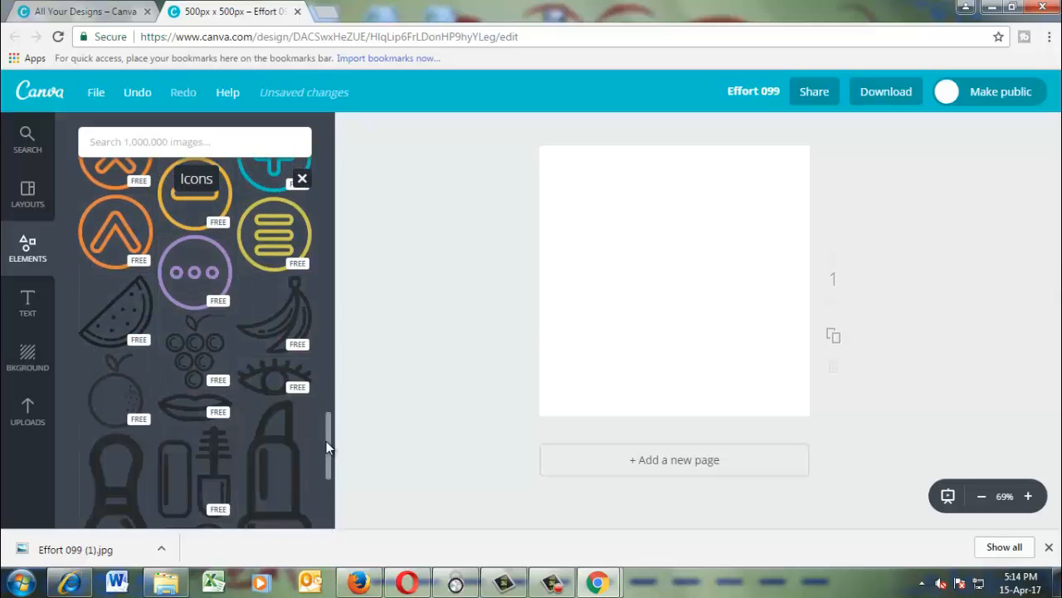
pyautogui.moveTo(326, 441); pyautogui.dragTo(308, 274)
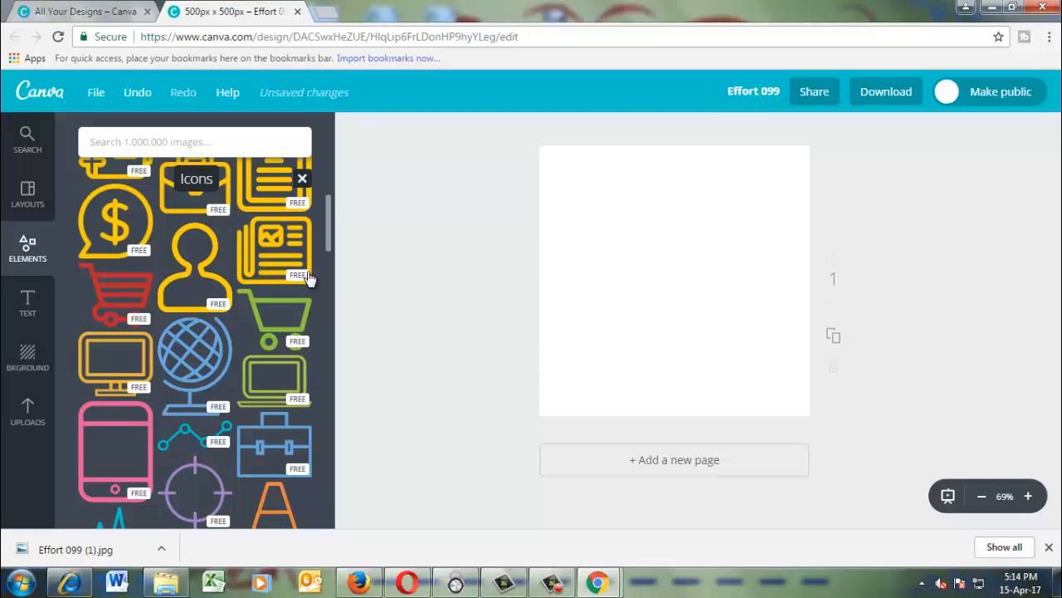
pyautogui.click(123, 451)
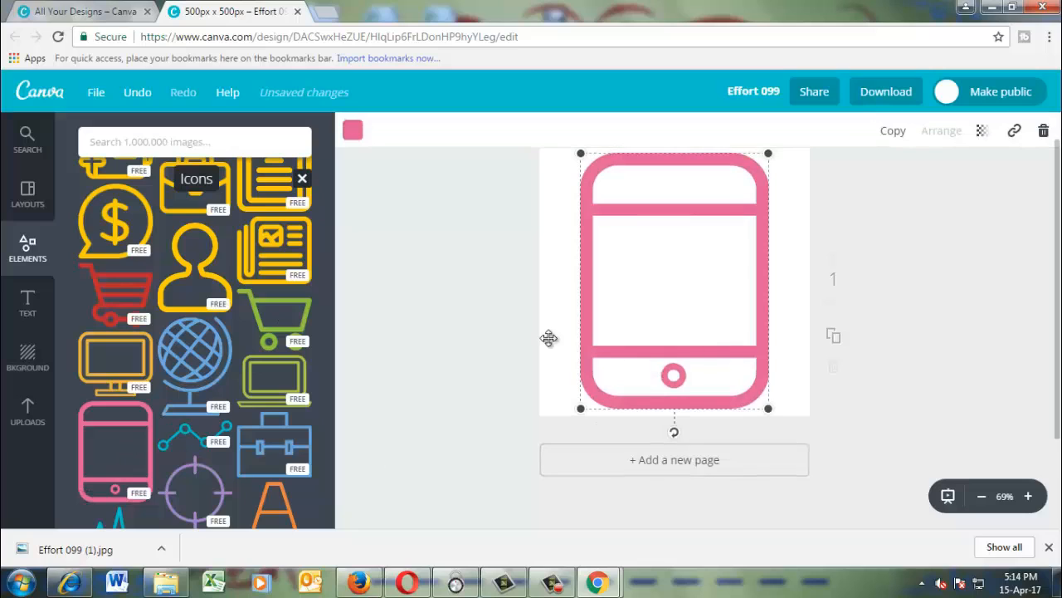
# Recolour the smartphone icon with a custom sky blue.
pyautogui.click(355, 133)
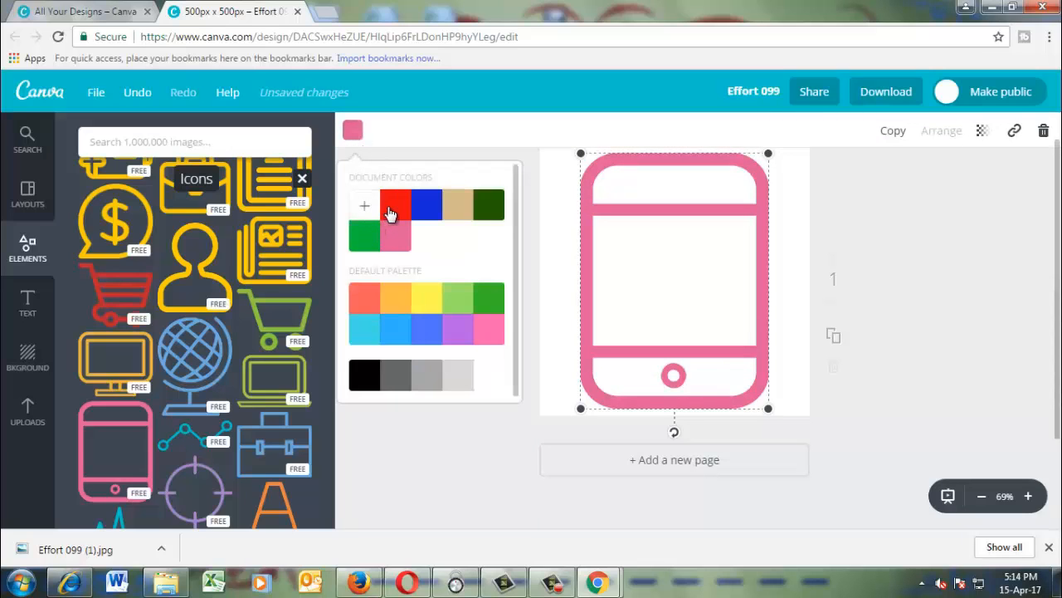
pyautogui.click(390, 215)
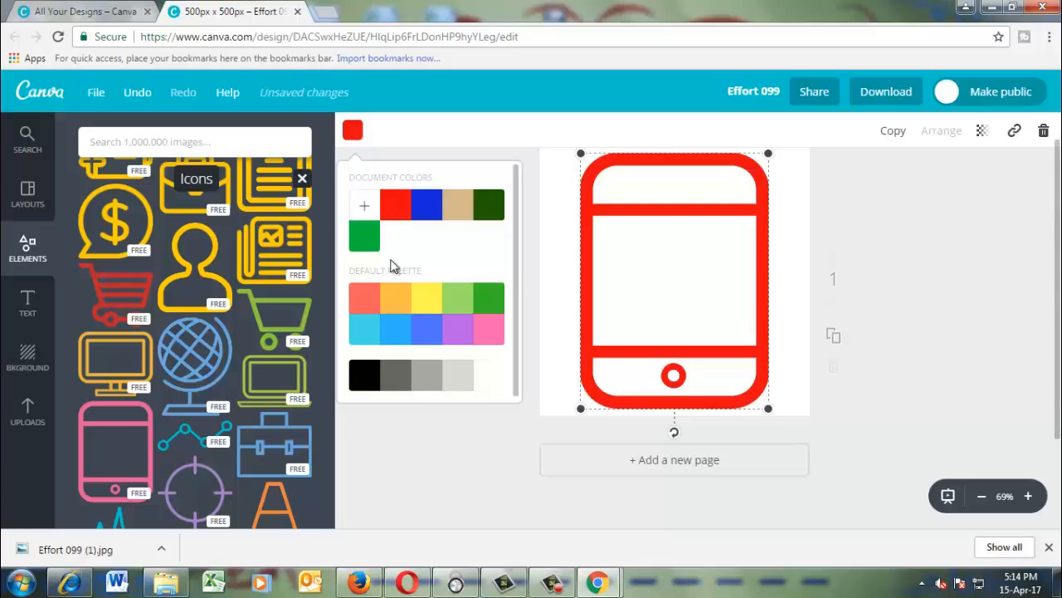
pyautogui.click(365, 209)
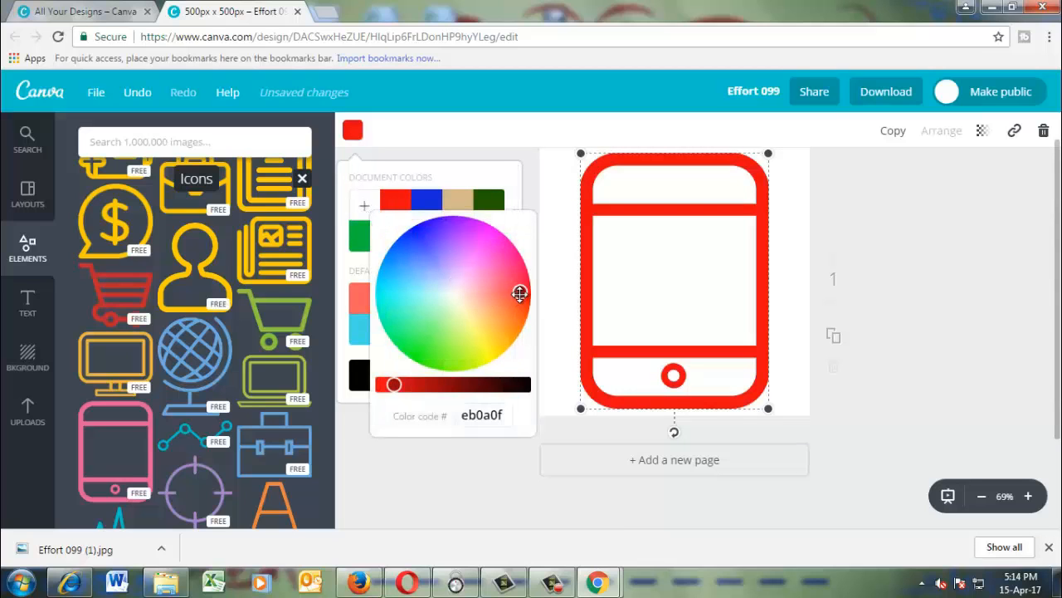
pyautogui.moveTo(520, 293); pyautogui.dragTo(391, 287)
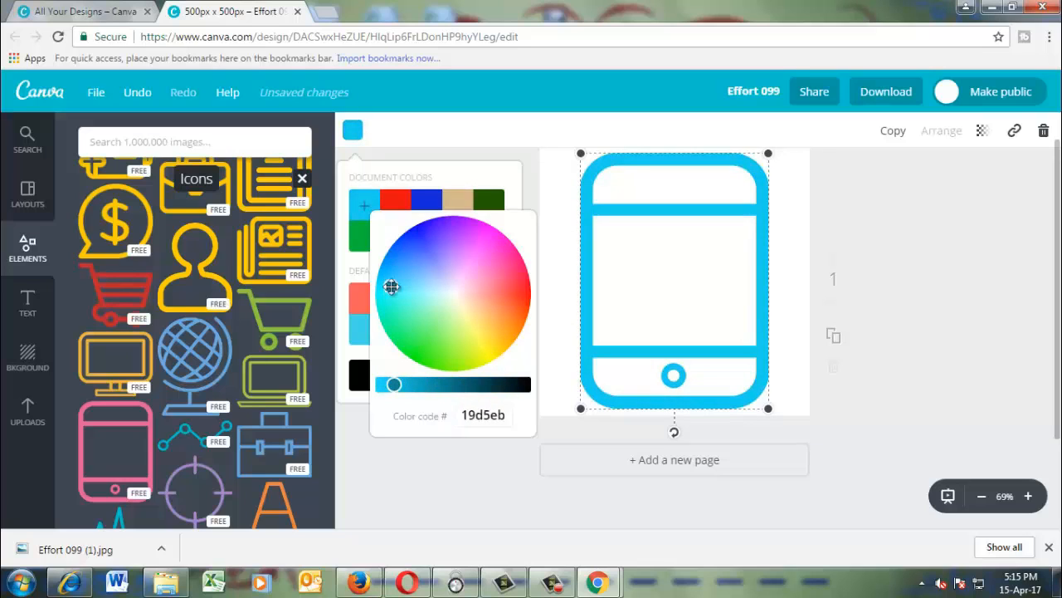
# Shrink the smartphone icon slightly and reposition it near the centre of the canvas.
pyautogui.click(673, 296)
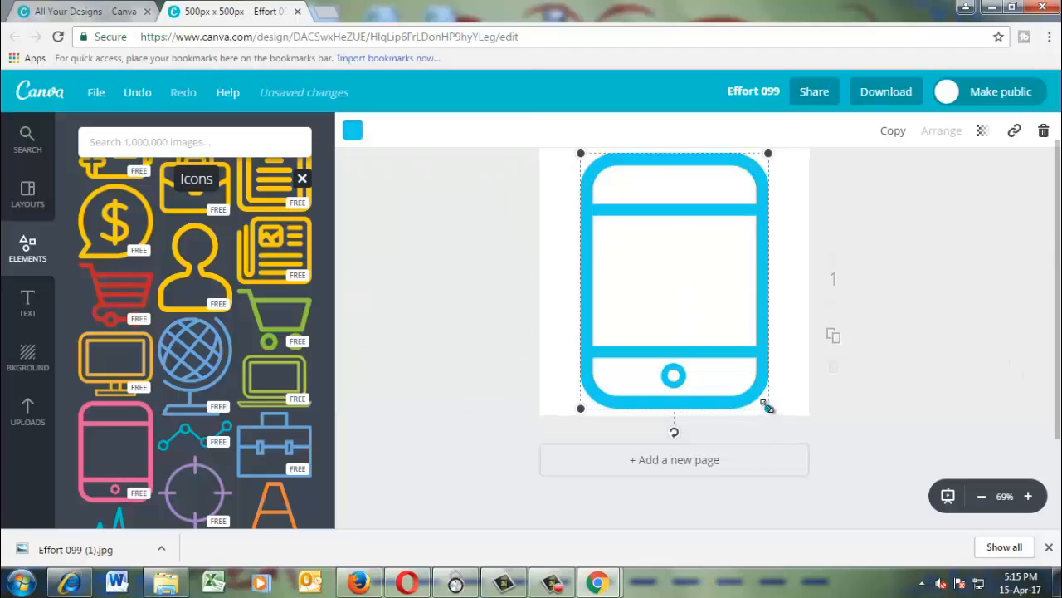
pyautogui.moveTo(765, 405); pyautogui.dragTo(748, 380)
pyautogui.moveTo(691, 280); pyautogui.dragTo(698, 289)
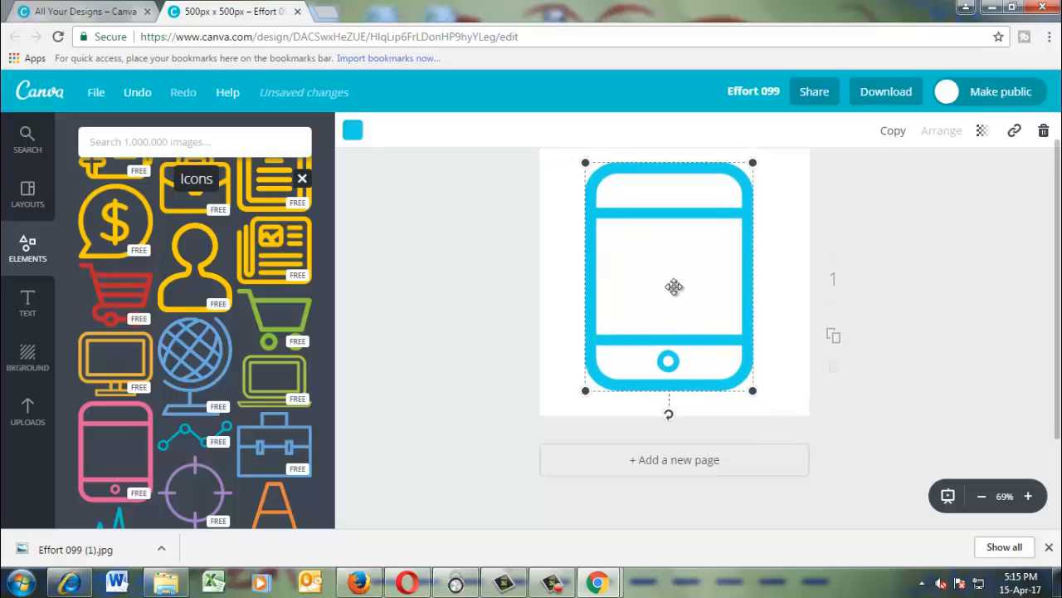
# Add a heading text box over the smartphone icon and set its text to "Effort 099".
pyautogui.click(25, 308)
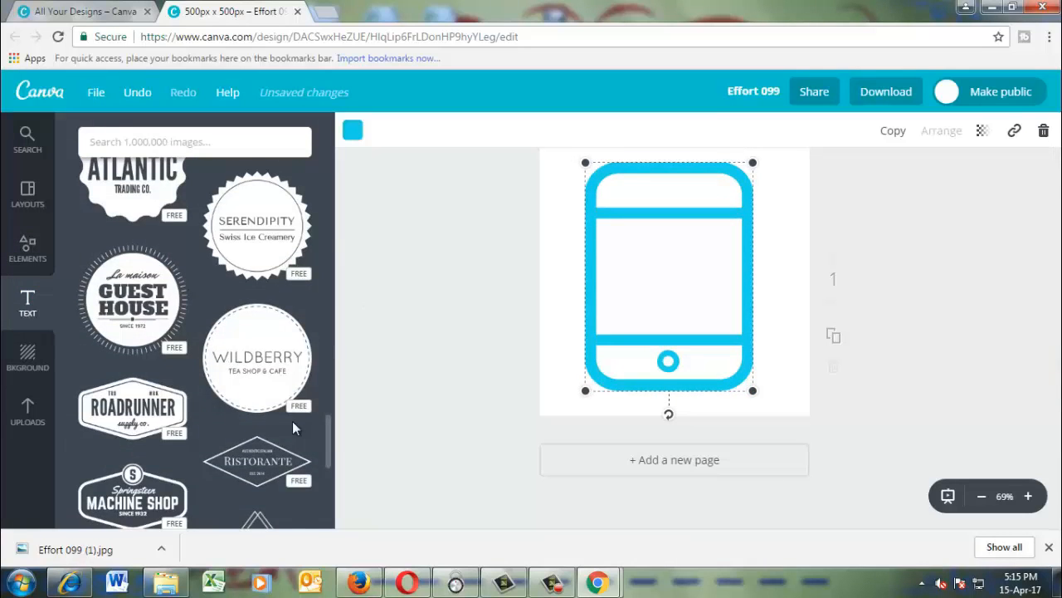
pyautogui.scroll(6, 295, 428)
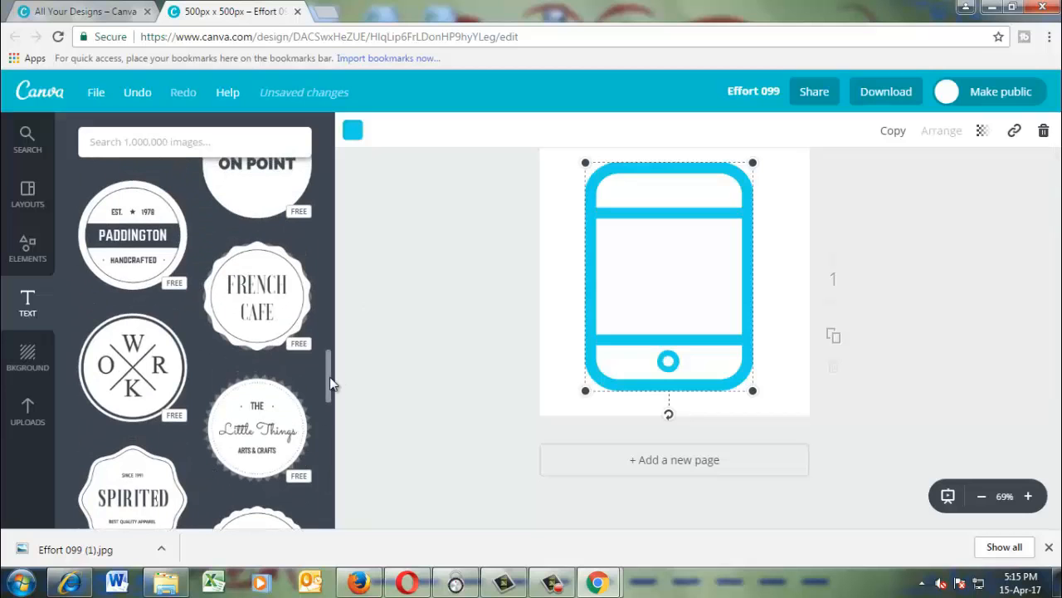
pyautogui.moveTo(330, 384); pyautogui.dragTo(330, 144)
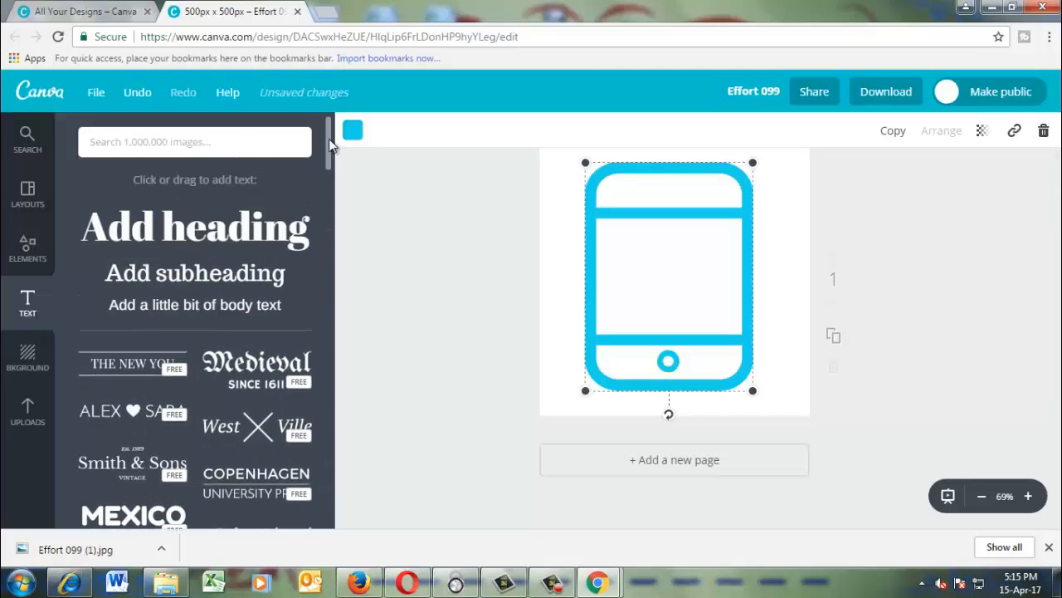
pyautogui.click(246, 233)
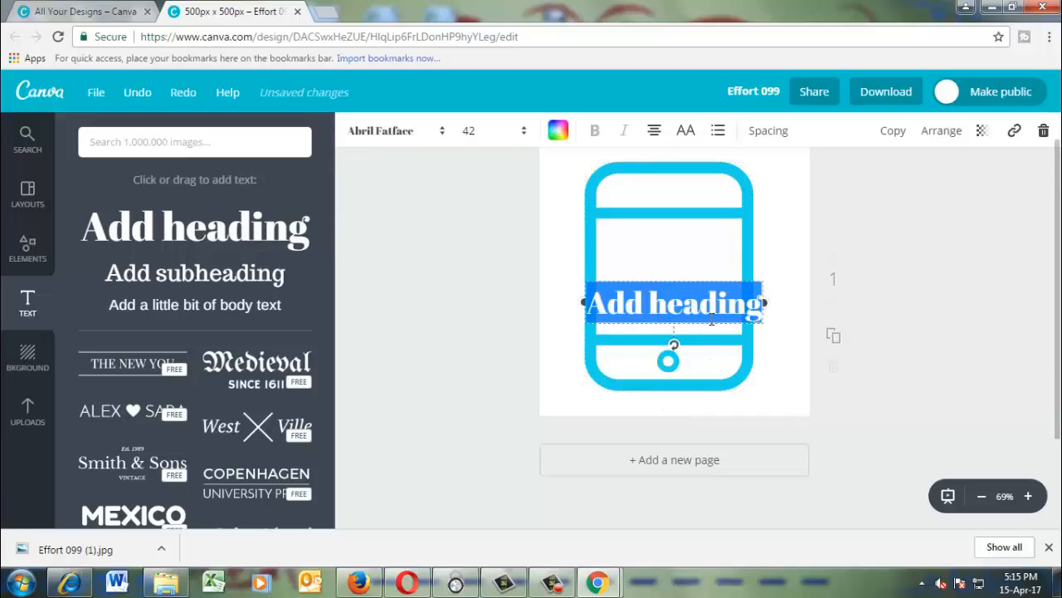
pyautogui.write('Effor')
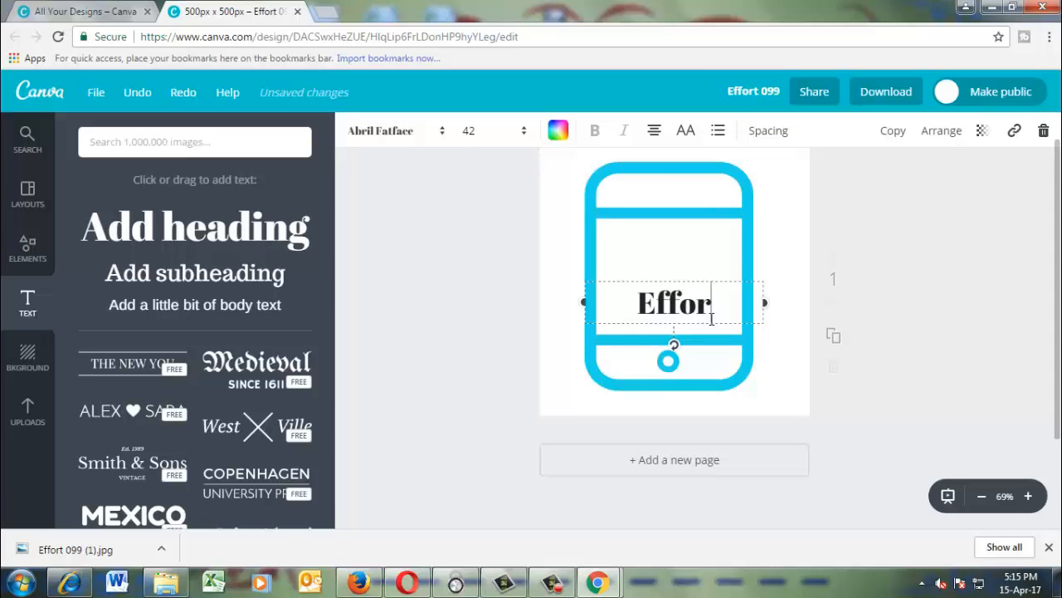
pyautogui.write('t 099')
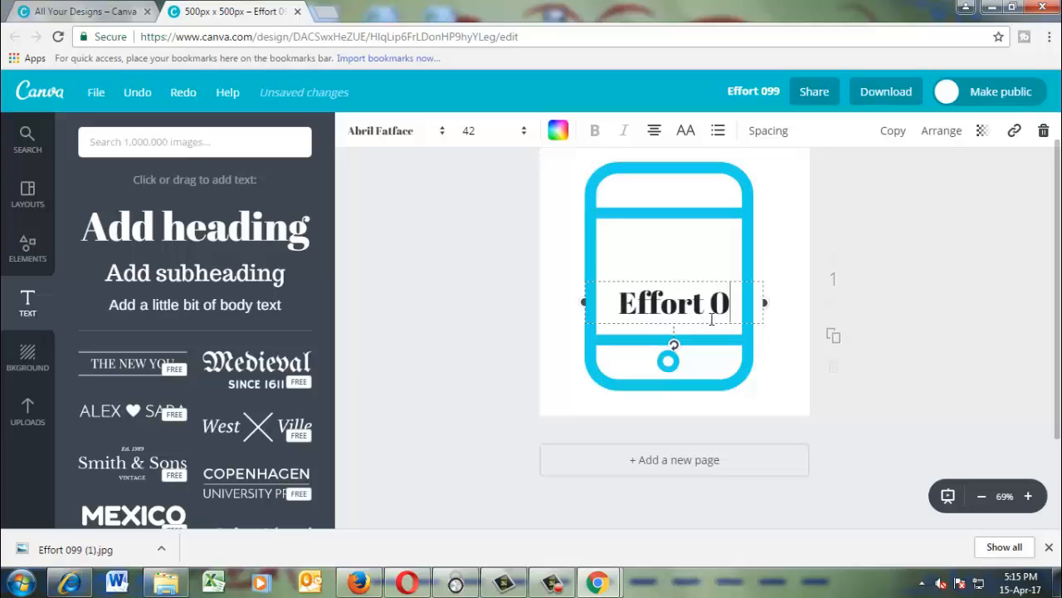
# Change the "Effort 099" heading to a custom, slightly darkened red.
pyautogui.click(558, 132)
pyautogui.click(571, 206)
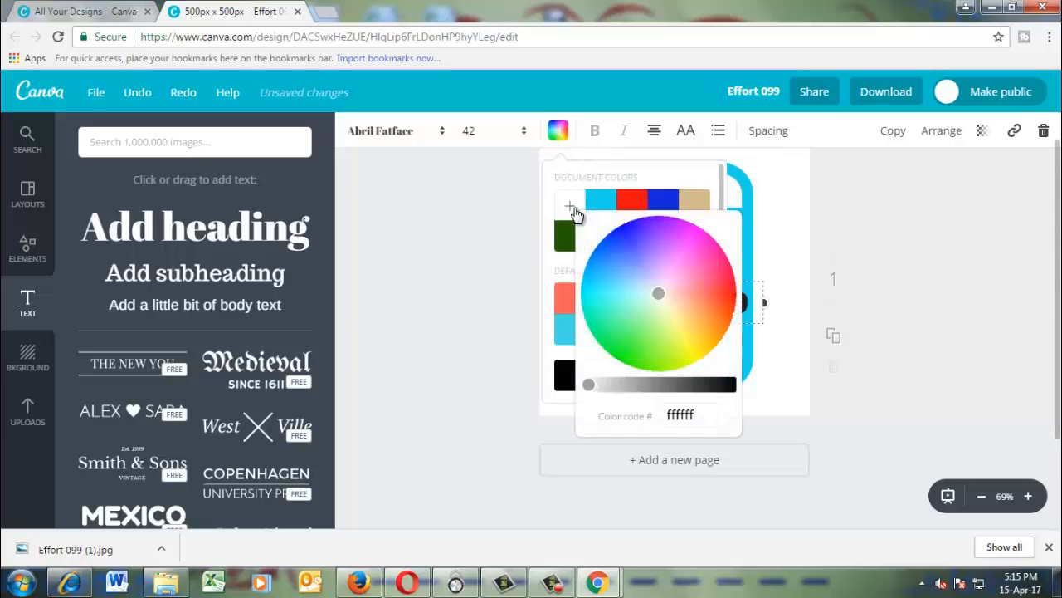
pyautogui.moveTo(661, 292); pyautogui.dragTo(728, 293)
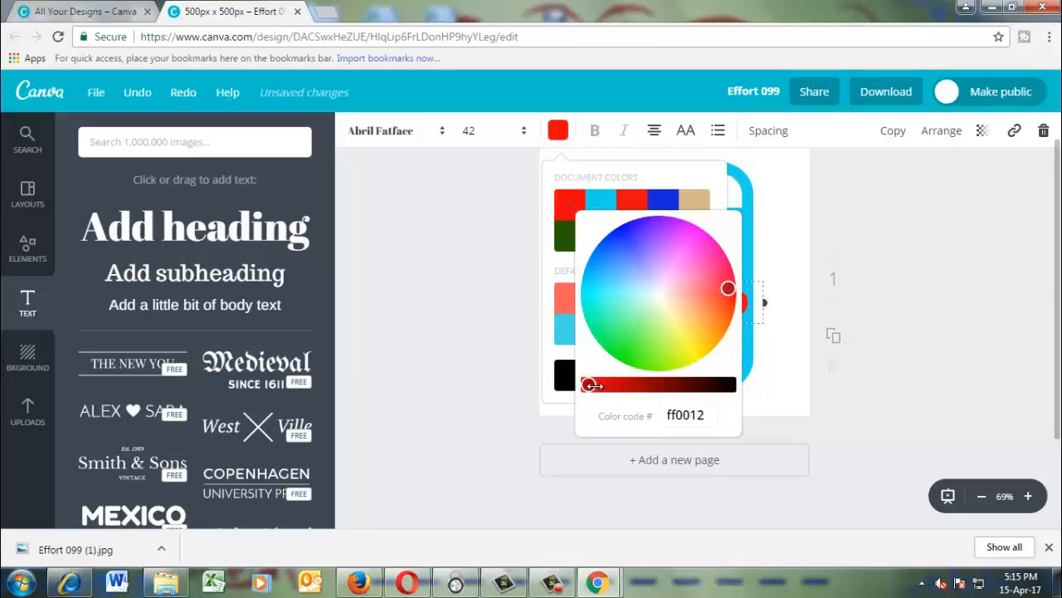
pyautogui.moveTo(594, 385); pyautogui.dragTo(600, 383)
pyautogui.click(508, 411)
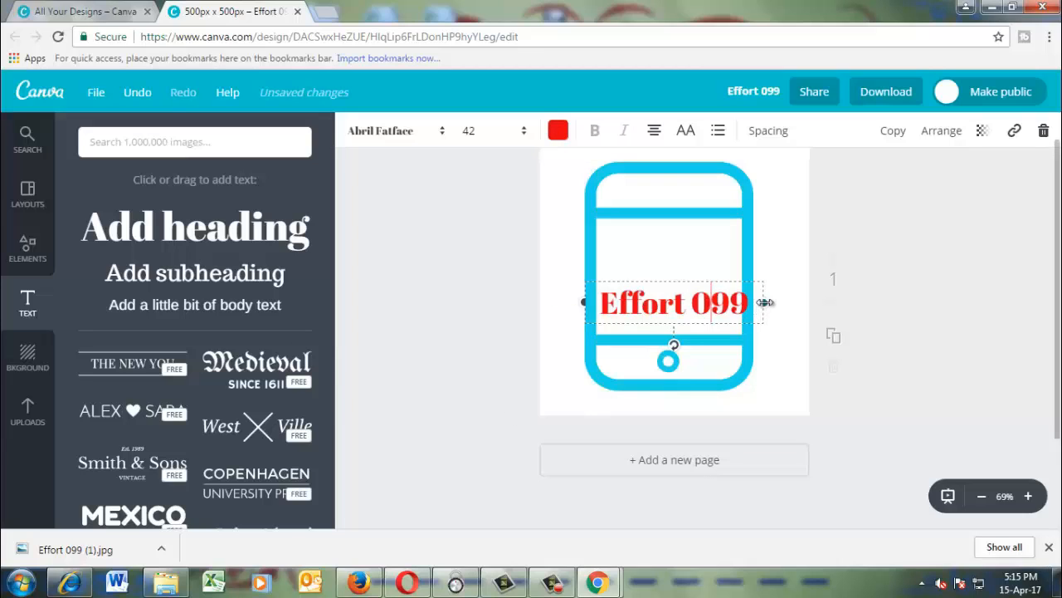
# Narrow the heading's text box slightly and enlarge and reposition the smartphone icon so "Effort 099" fits inside its screen.
pyautogui.moveTo(765, 302); pyautogui.dragTo(752, 300)
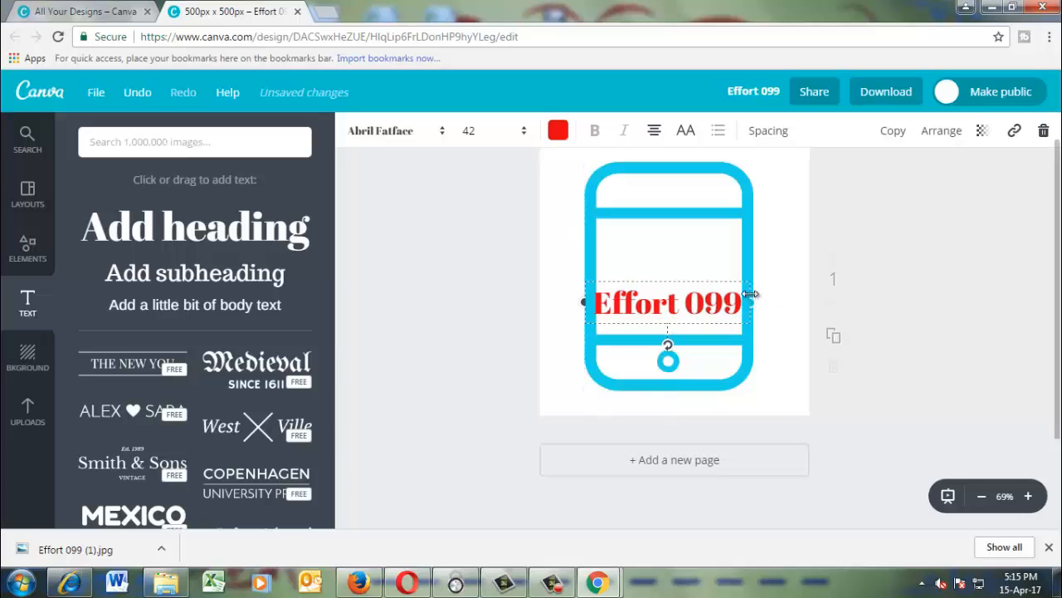
pyautogui.click(747, 361)
pyautogui.moveTo(753, 390); pyautogui.dragTo(778, 399)
pyautogui.moveTo(741, 351); pyautogui.dragTo(739, 347)
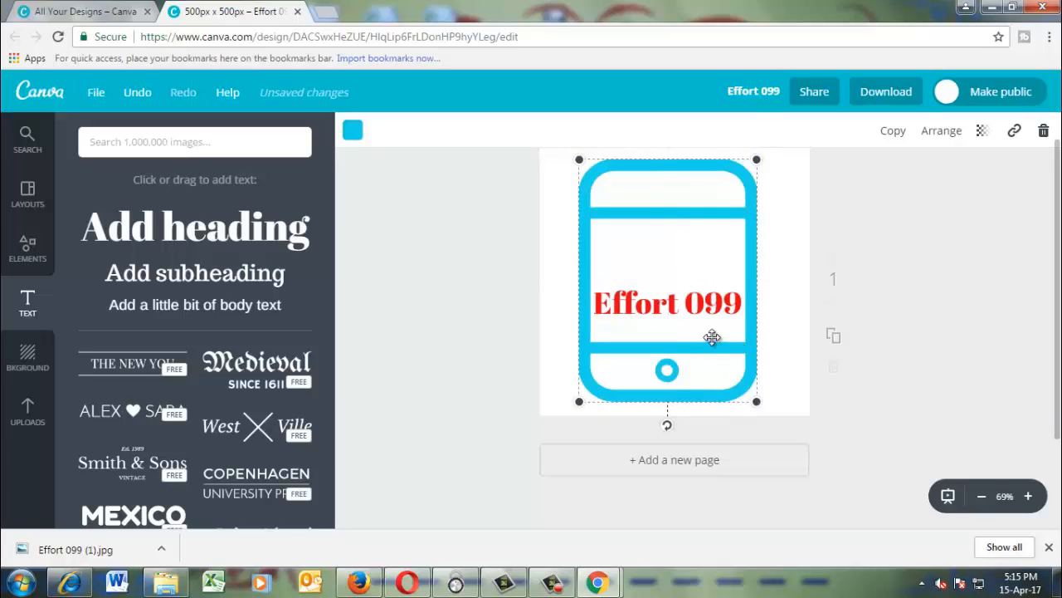
pyautogui.click(683, 306)
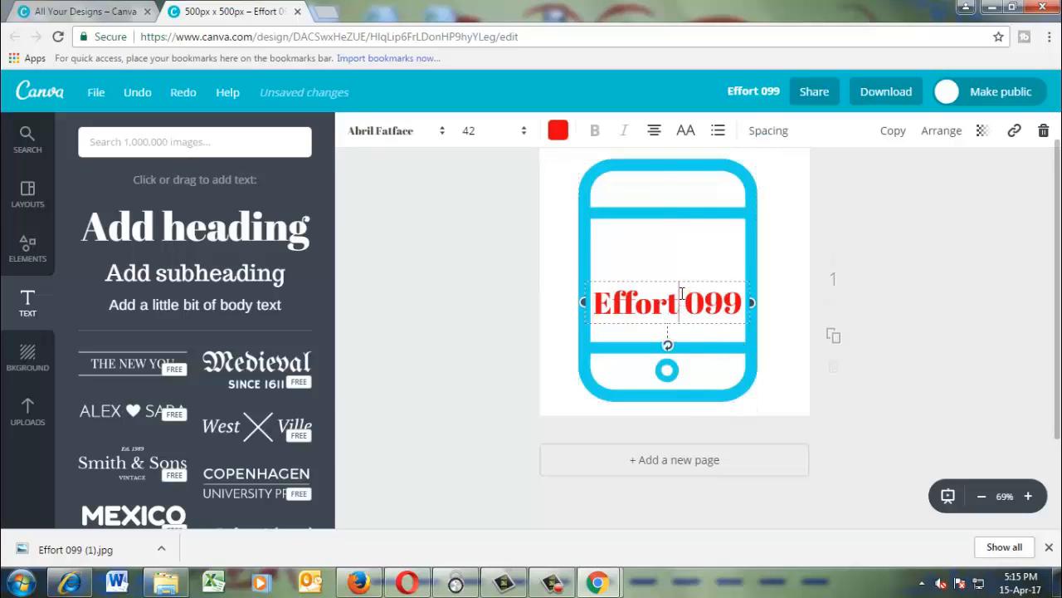
# Move the "Effort 099" heading up inside the phone's screen and add a subheading reading "The bangla" below it.
pyautogui.moveTo(655, 324); pyautogui.dragTo(655, 273)
pyautogui.click(651, 311)
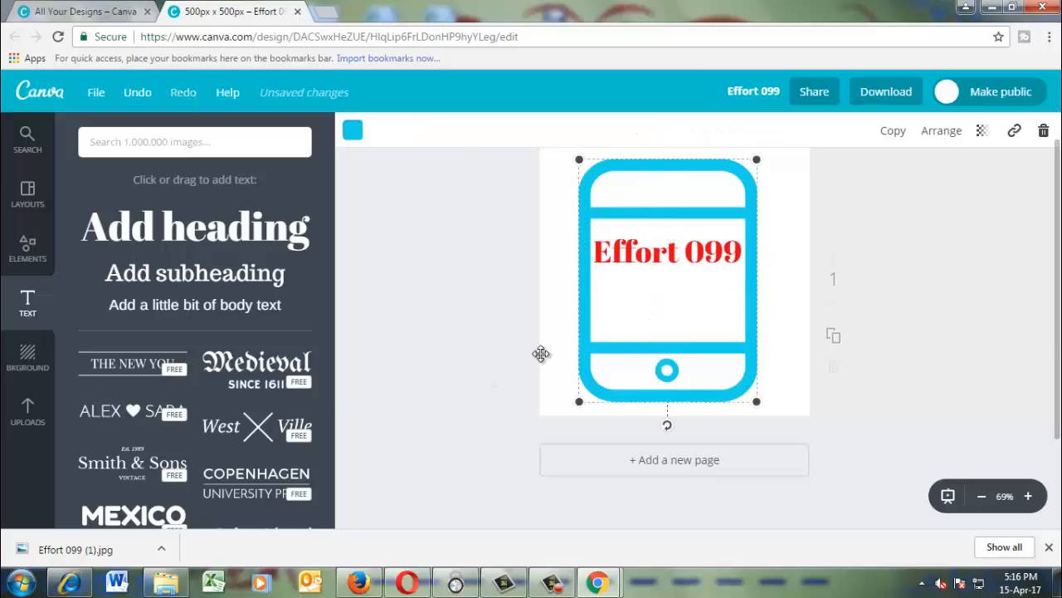
pyautogui.click(178, 285)
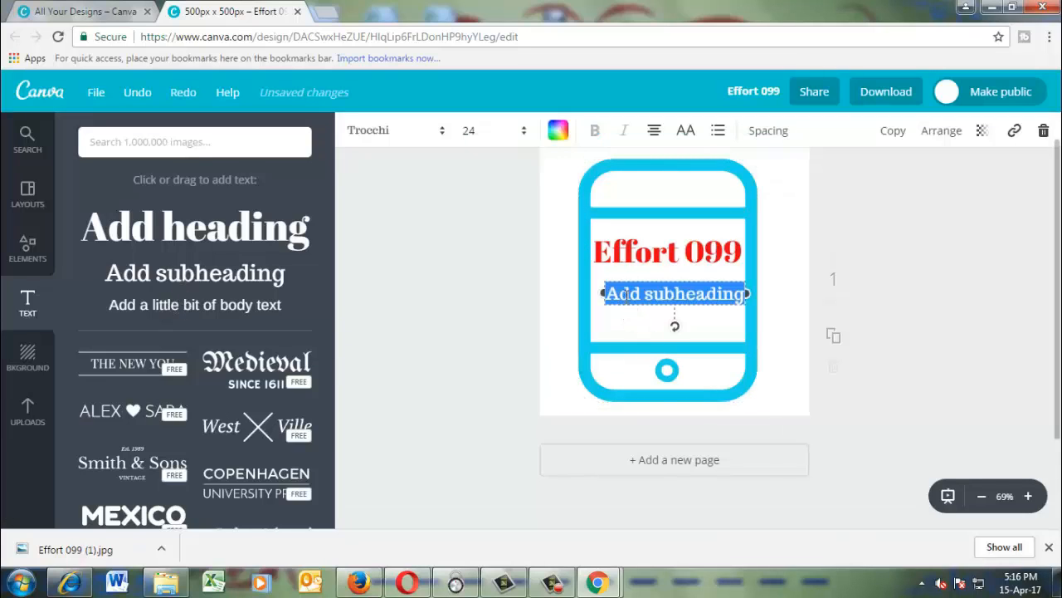
pyautogui.click(628, 293)
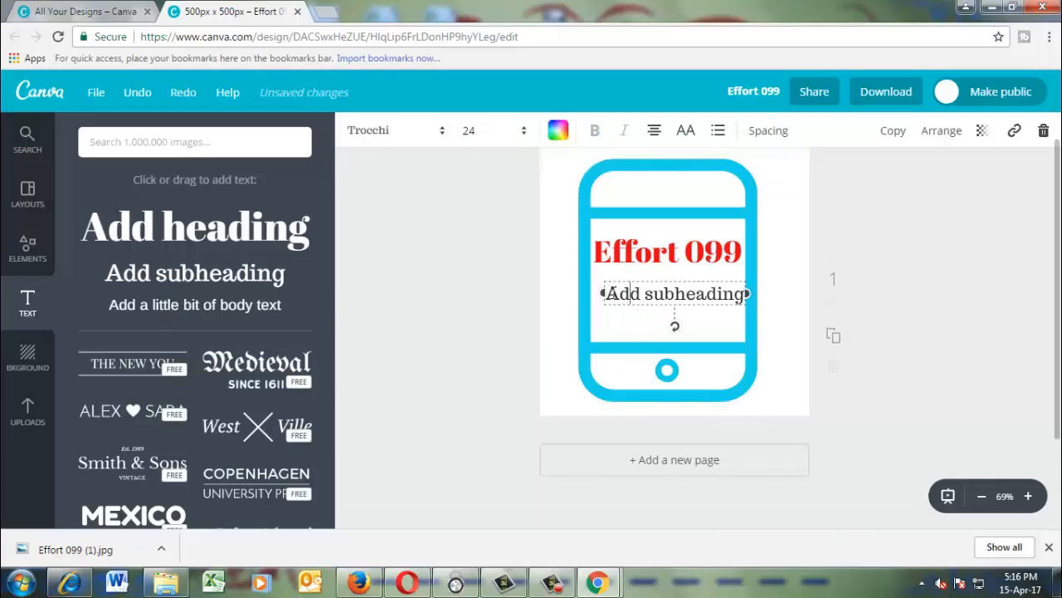
pyautogui.moveTo(604, 294); pyautogui.dragTo(737, 290)
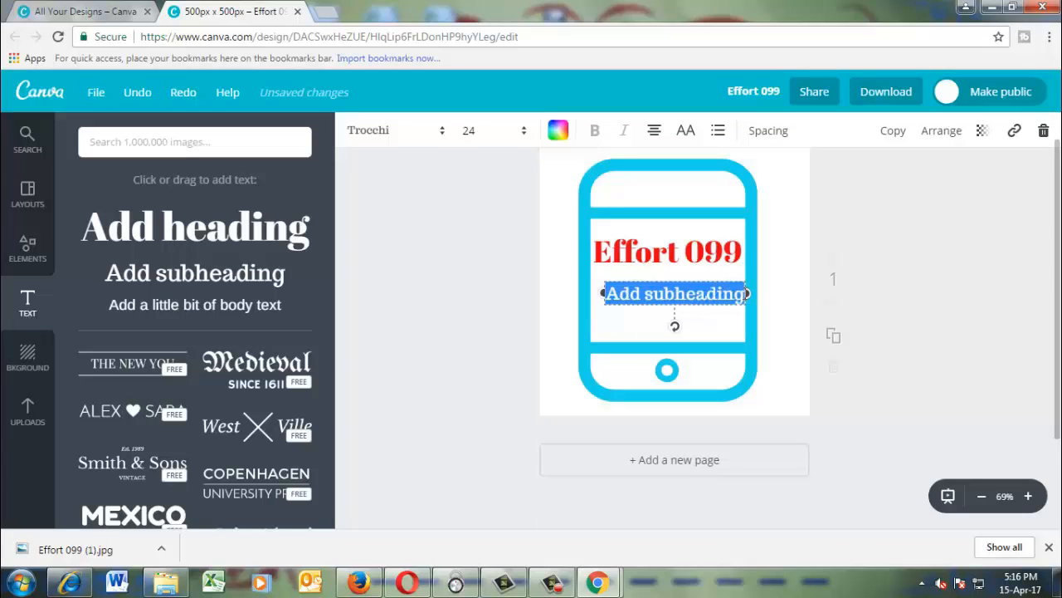
pyautogui.write('Th')
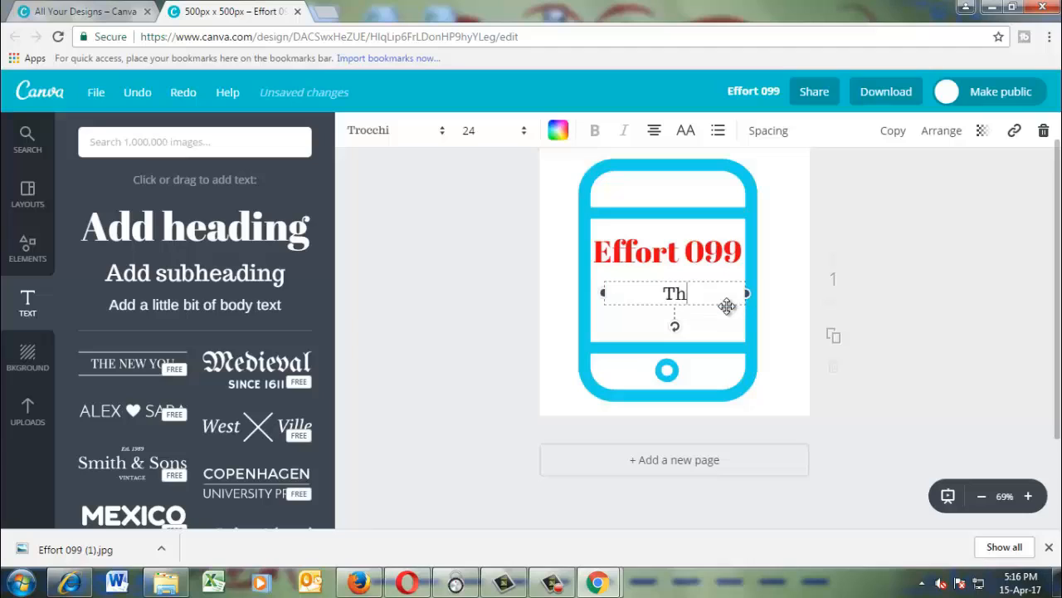
pyautogui.write('e bangla')
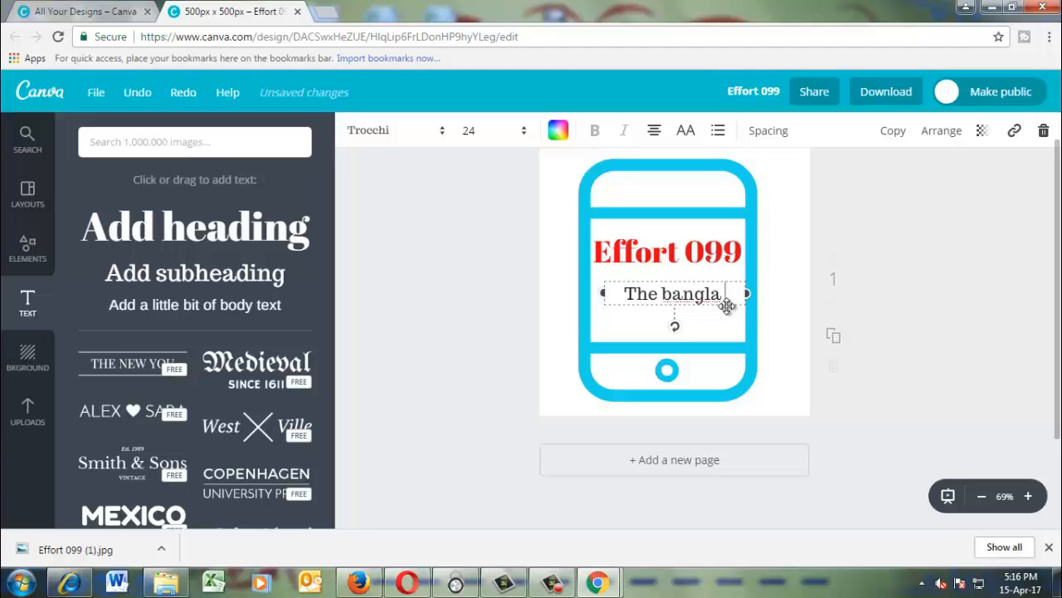
# Set the font of the "The bangla" subheading to Abril Fatface.
pyautogui.moveTo(724, 293); pyautogui.dragTo(631, 292)
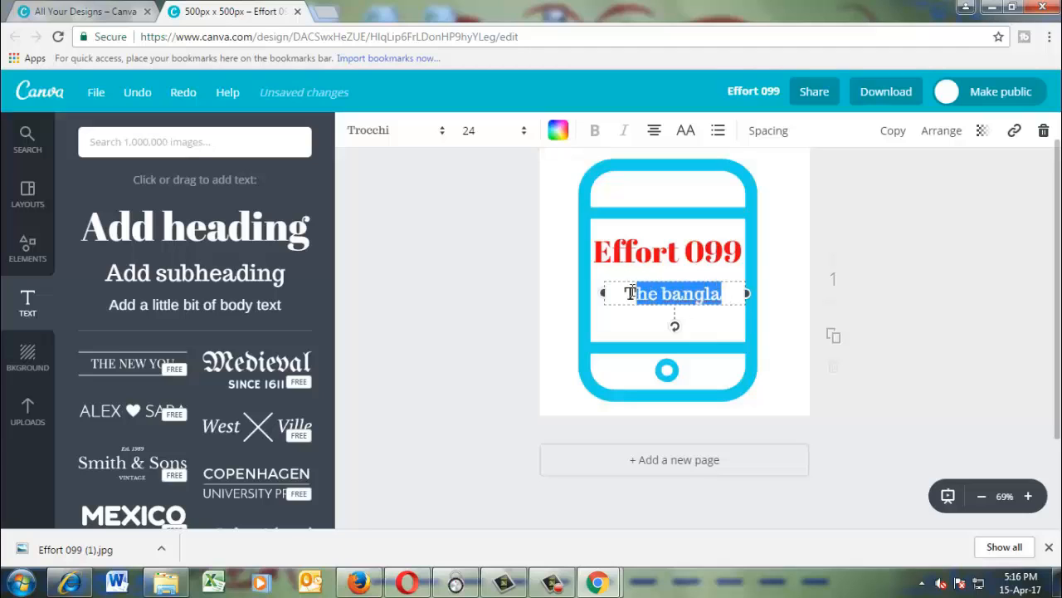
pyautogui.click(434, 130)
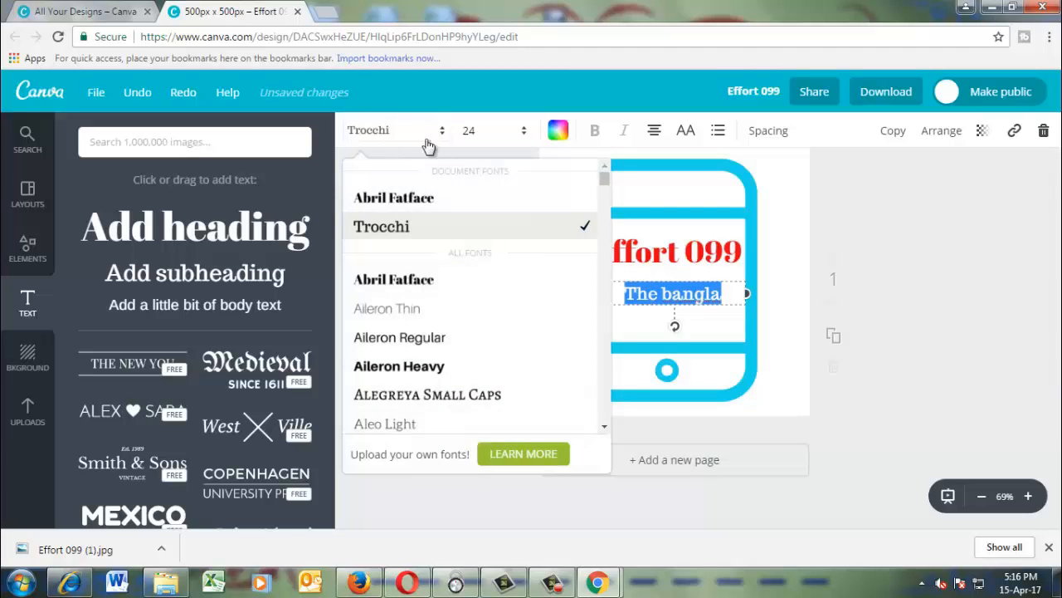
pyautogui.click(412, 203)
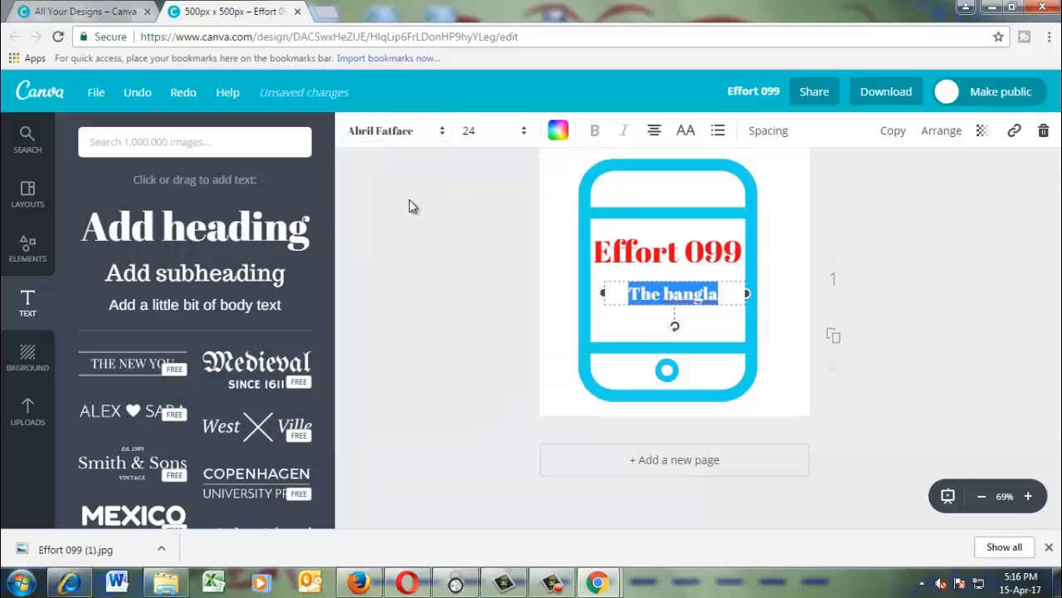
# Change the "The bangla" subheading to a custom, slightly darkened green.
pyautogui.click(559, 131)
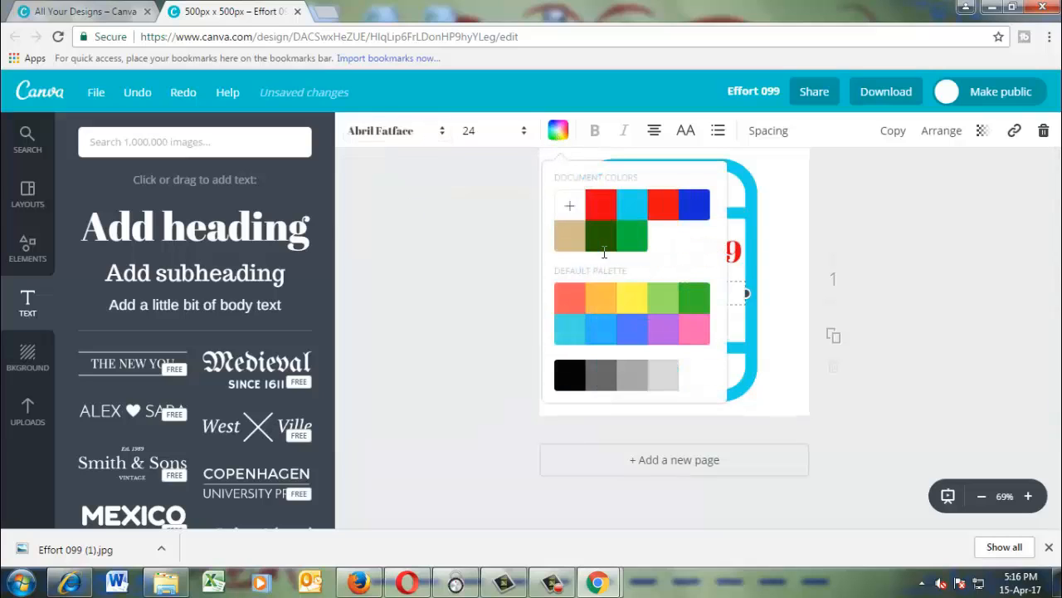
pyautogui.click(569, 205)
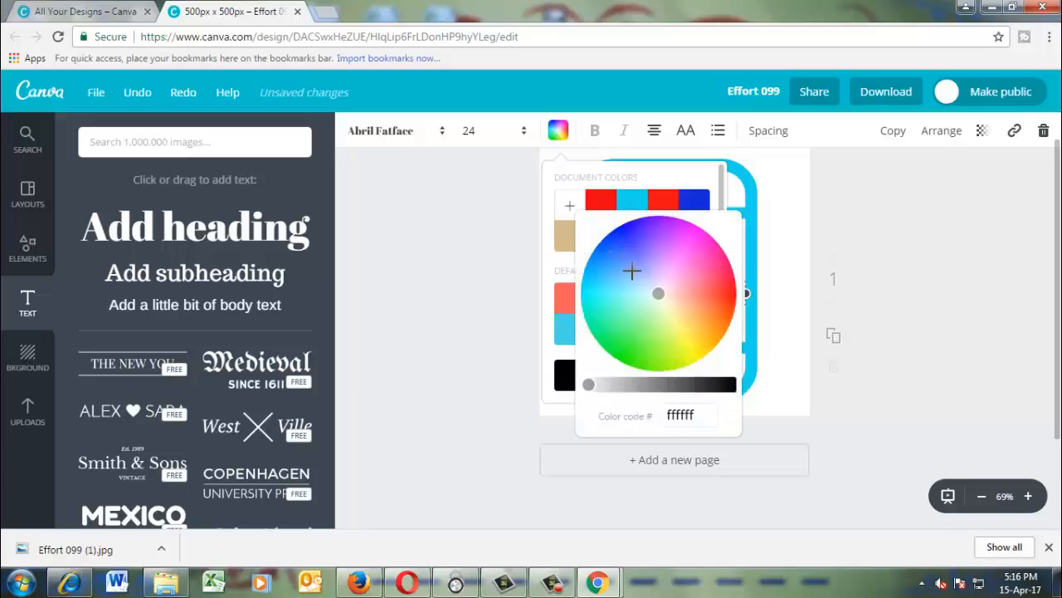
pyautogui.click(659, 296)
pyautogui.moveTo(659, 296); pyautogui.dragTo(625, 276)
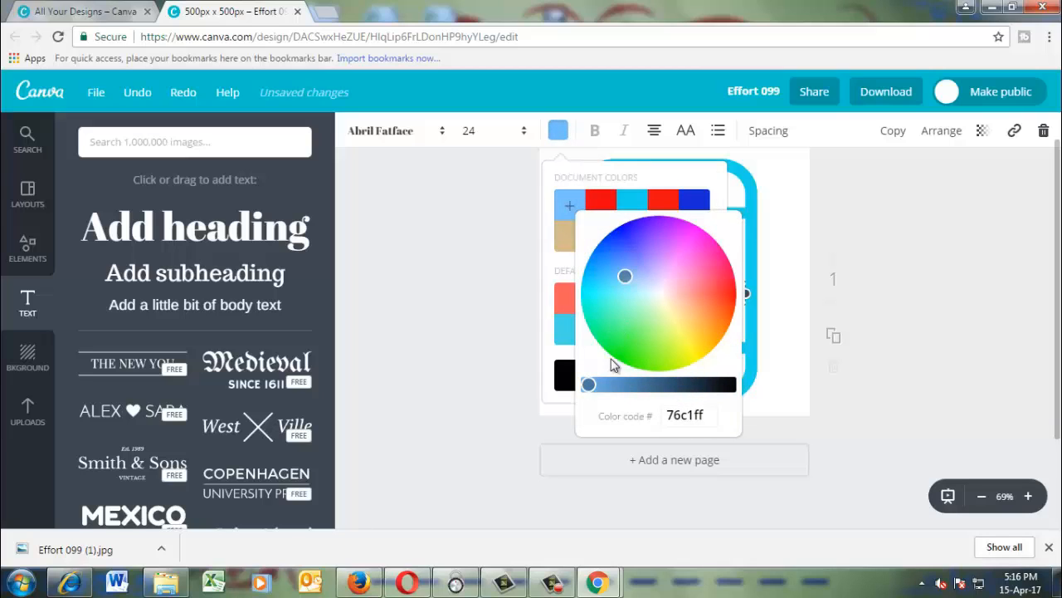
pyautogui.moveTo(588, 383); pyautogui.dragTo(607, 384)
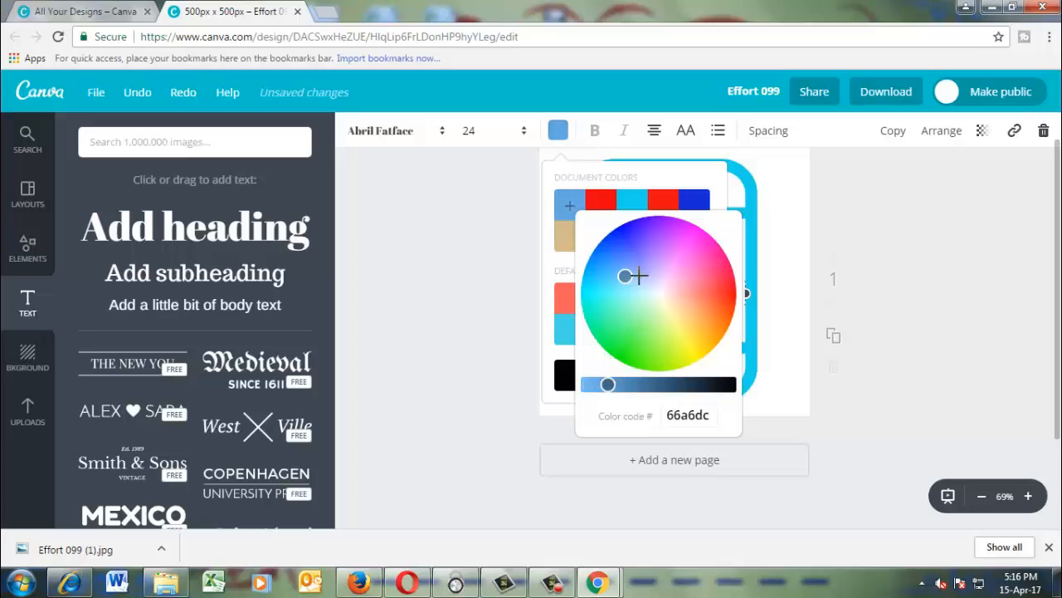
pyautogui.moveTo(625, 275); pyautogui.dragTo(612, 345)
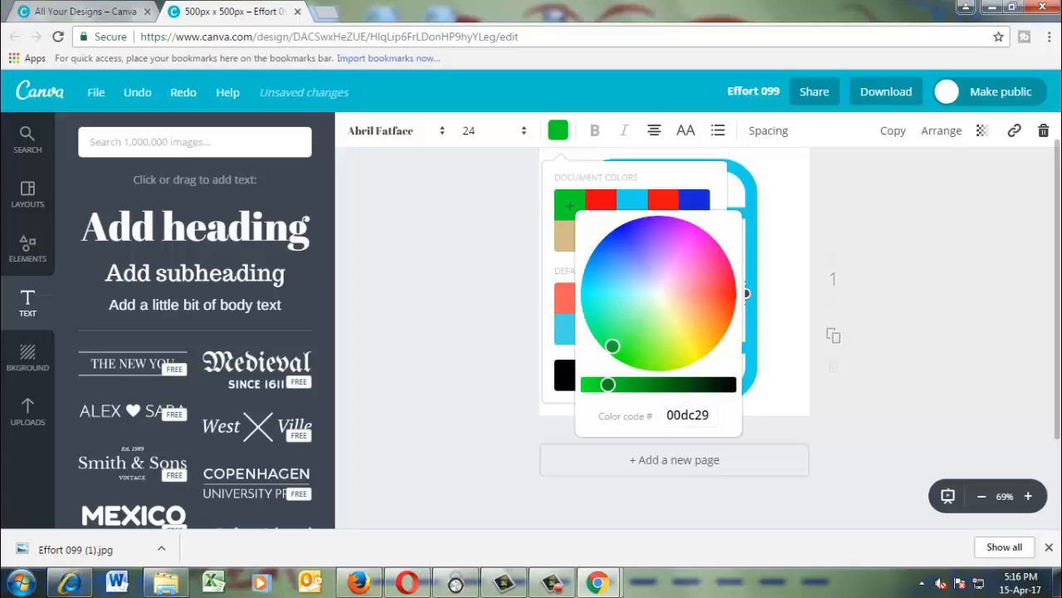
pyautogui.moveTo(607, 384); pyautogui.dragTo(605, 383)
pyautogui.click(432, 330)
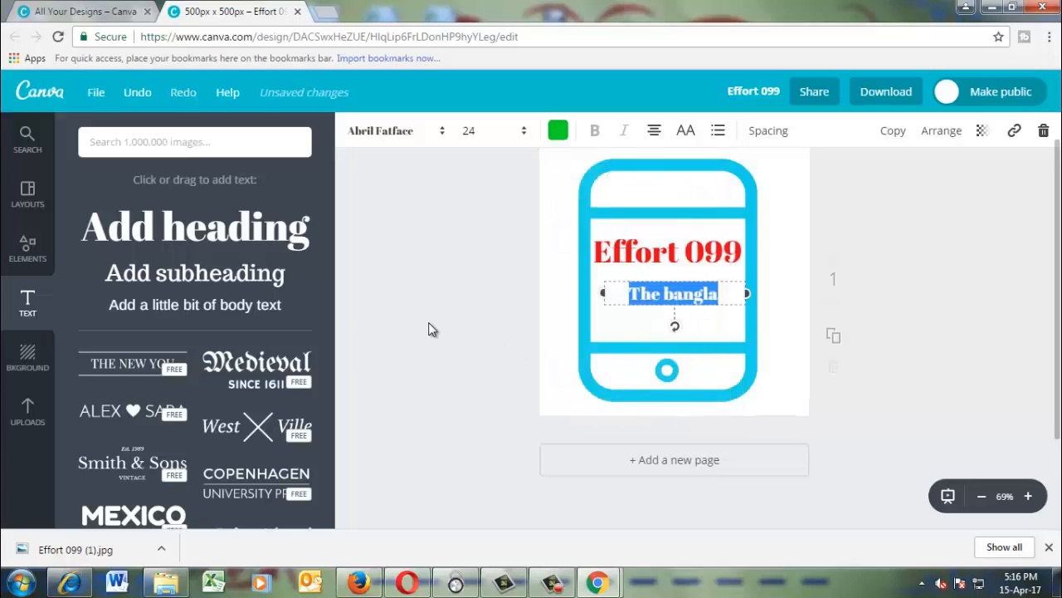
# Reposition the "The bangla" subheading slightly so it sits centred just under the "Effort 099" heading.
pyautogui.click(646, 330)
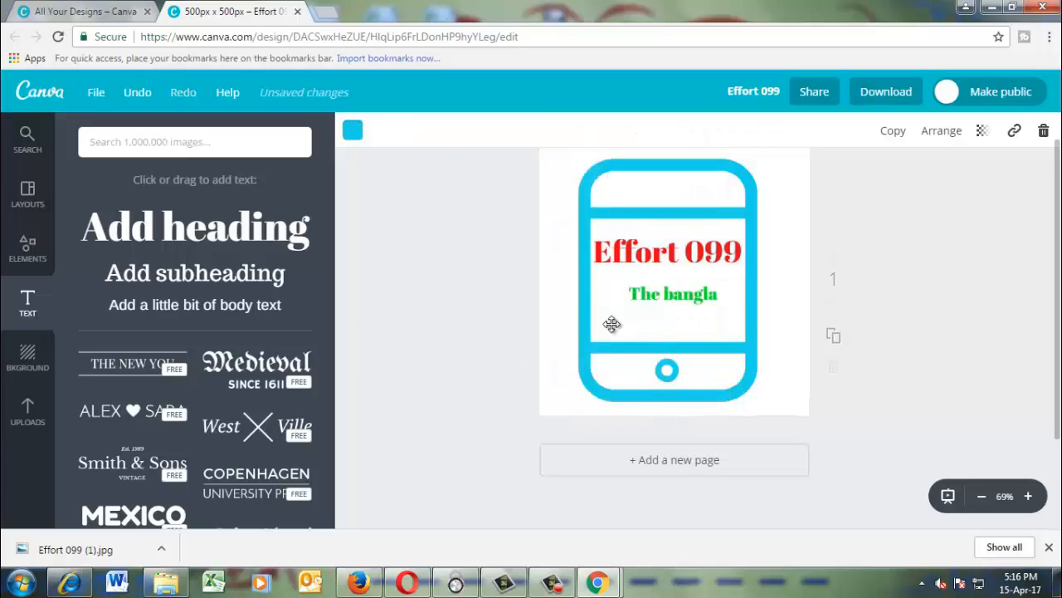
pyautogui.click(674, 299)
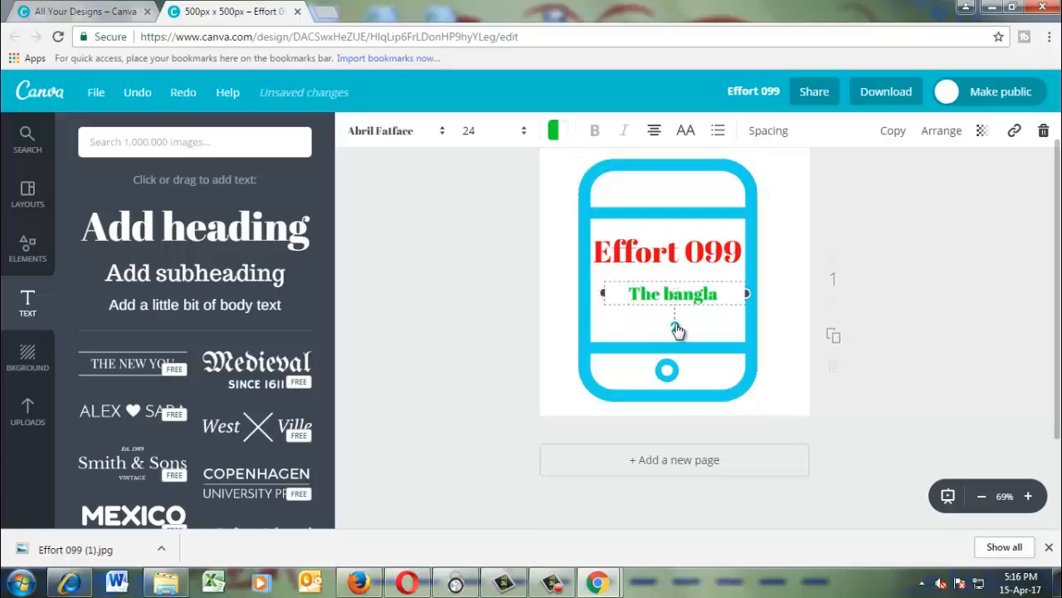
pyautogui.moveTo(677, 326)
pyautogui.mouseDown()
pyautogui.moveTo(686, 325)
pyautogui.moveTo(656, 292)
pyautogui.moveTo(675, 327)
pyautogui.moveTo(667, 332)
pyautogui.mouseUp()
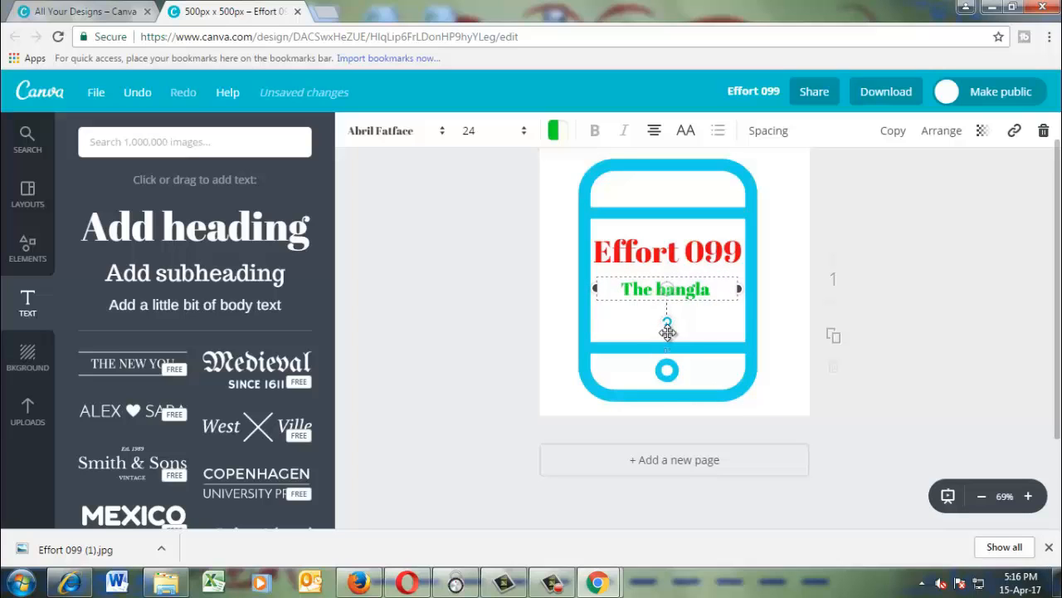
pyautogui.click(637, 336)
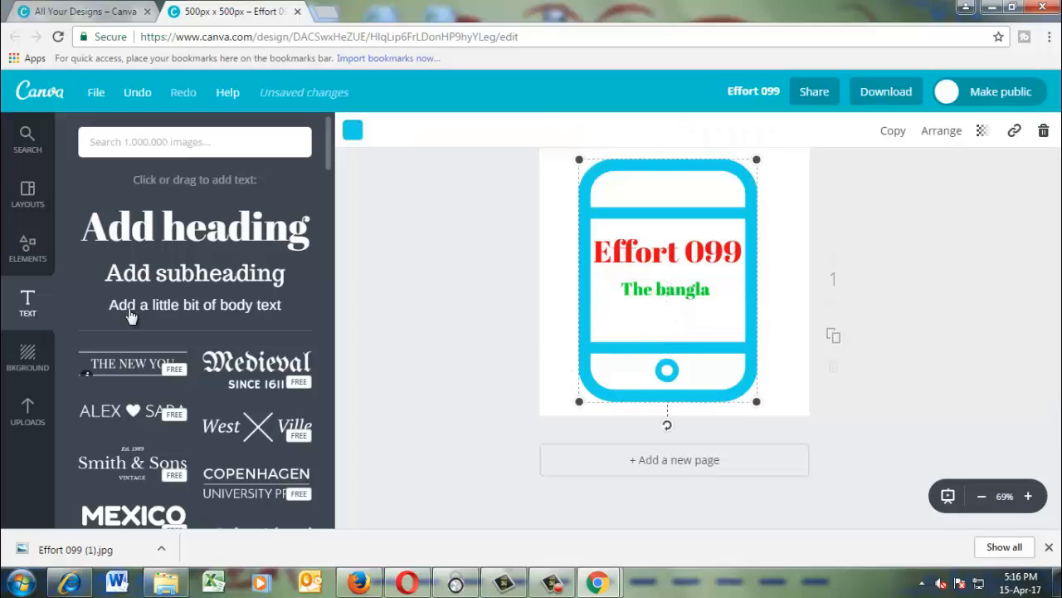
# Add a body text box over the phone's screen and set its text to "Tutorial".
pyautogui.click(152, 307)
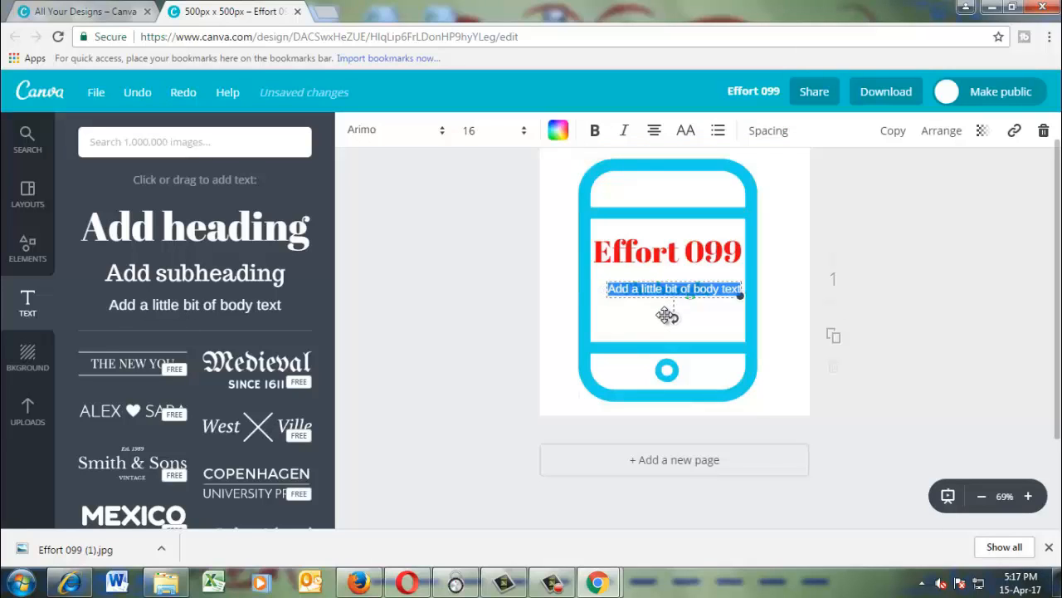
pyautogui.write('The bangla')
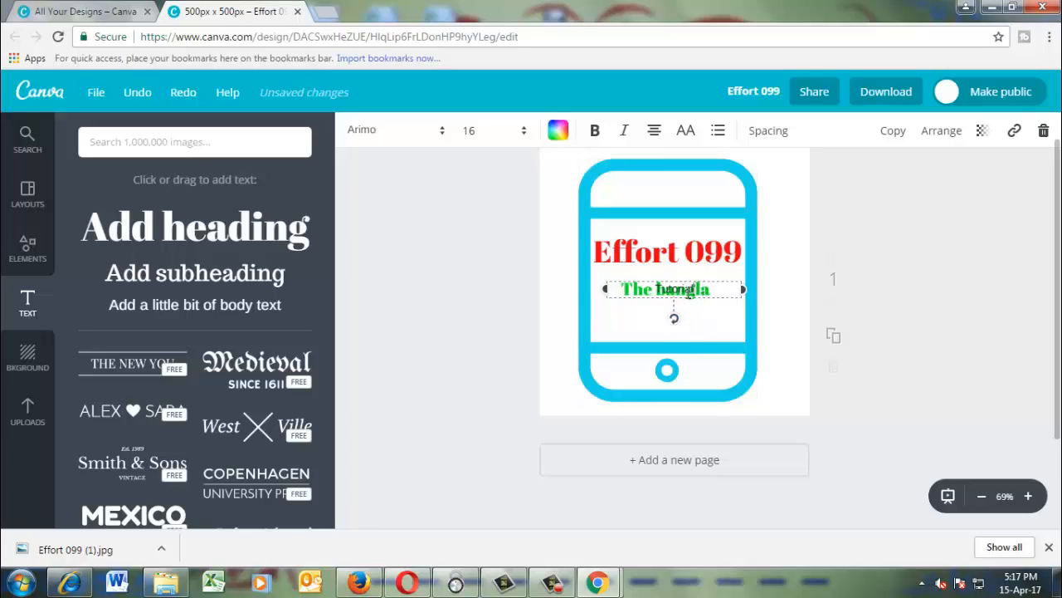
pyautogui.doubleClick(690, 295)
pyautogui.click(695, 325)
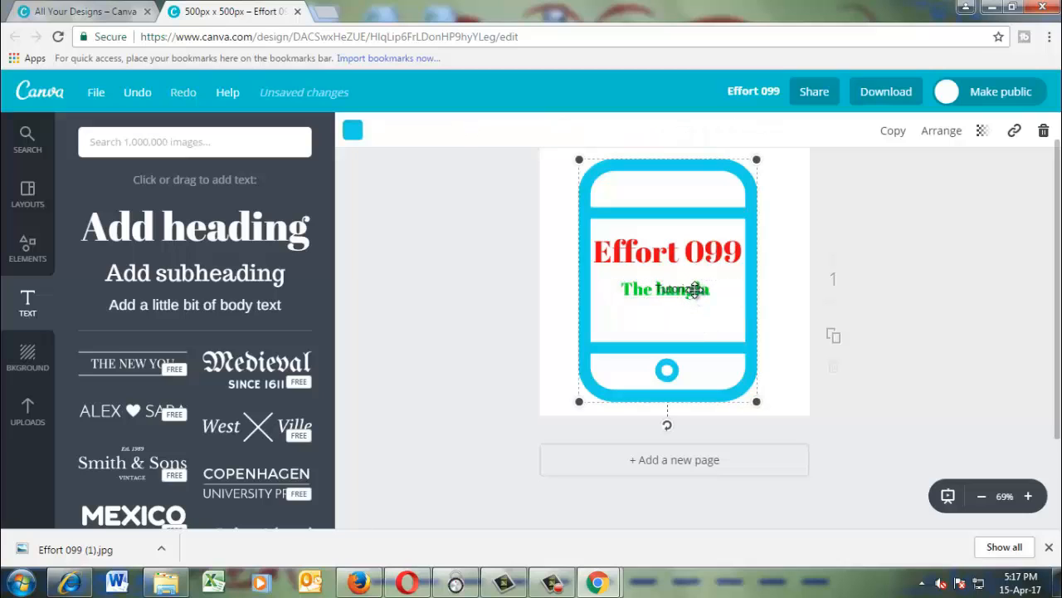
pyautogui.click(678, 291)
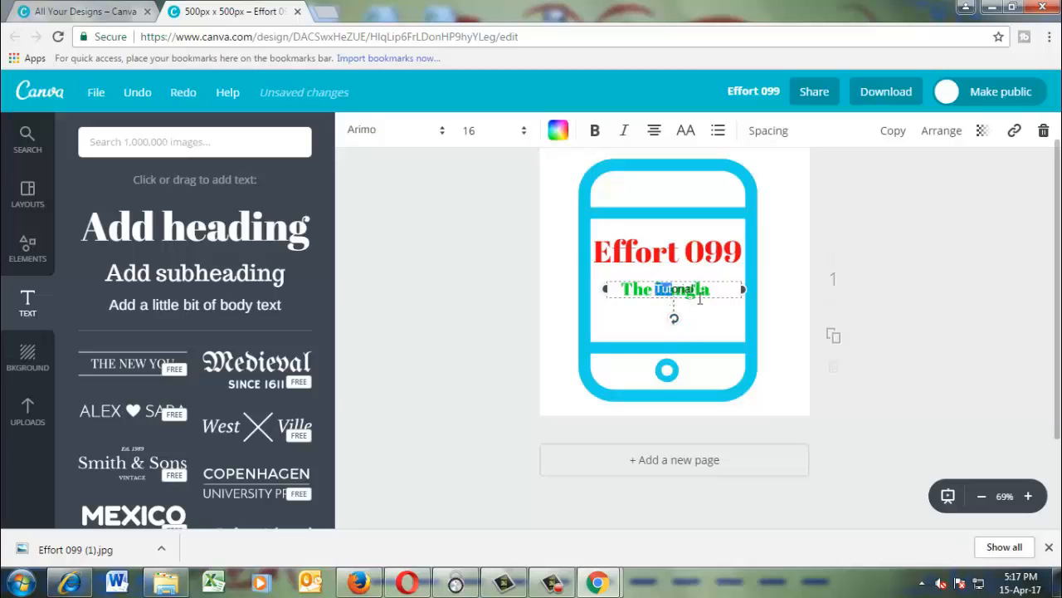
# Narrow the "Tutorial" text box, placing it just below "The bangla", and colour its text with the document's dark blue.
pyautogui.moveTo(744, 289); pyautogui.dragTo(726, 315)
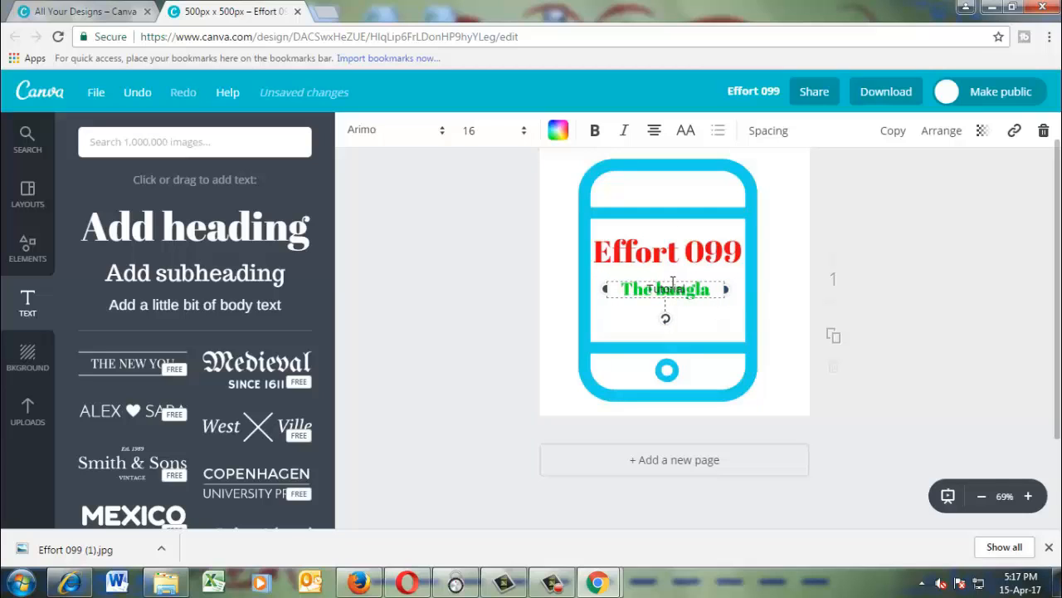
pyautogui.moveTo(673, 282); pyautogui.dragTo(641, 309)
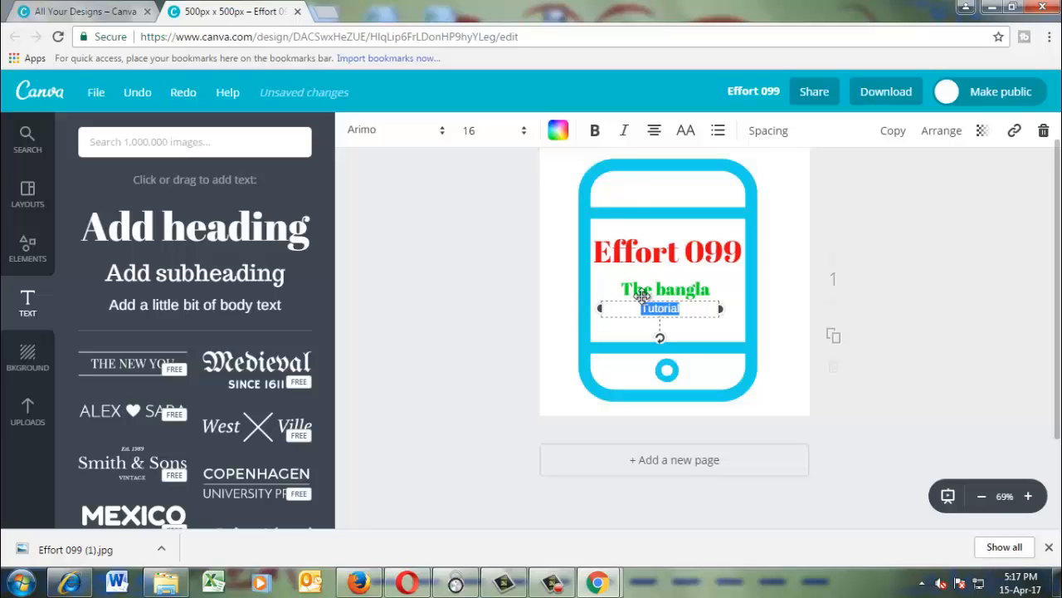
pyautogui.click(558, 133)
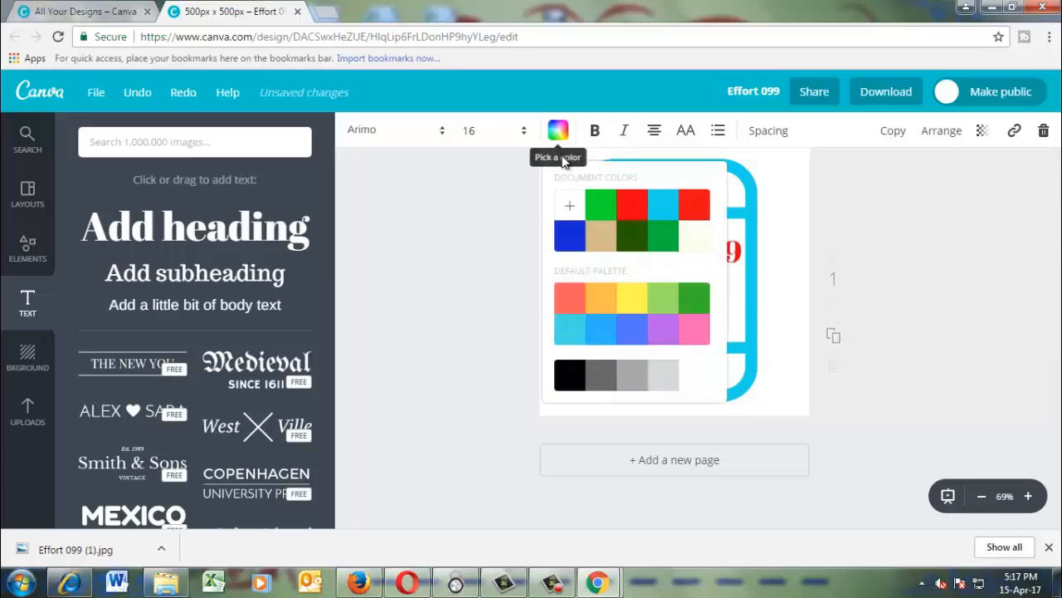
pyautogui.click(566, 238)
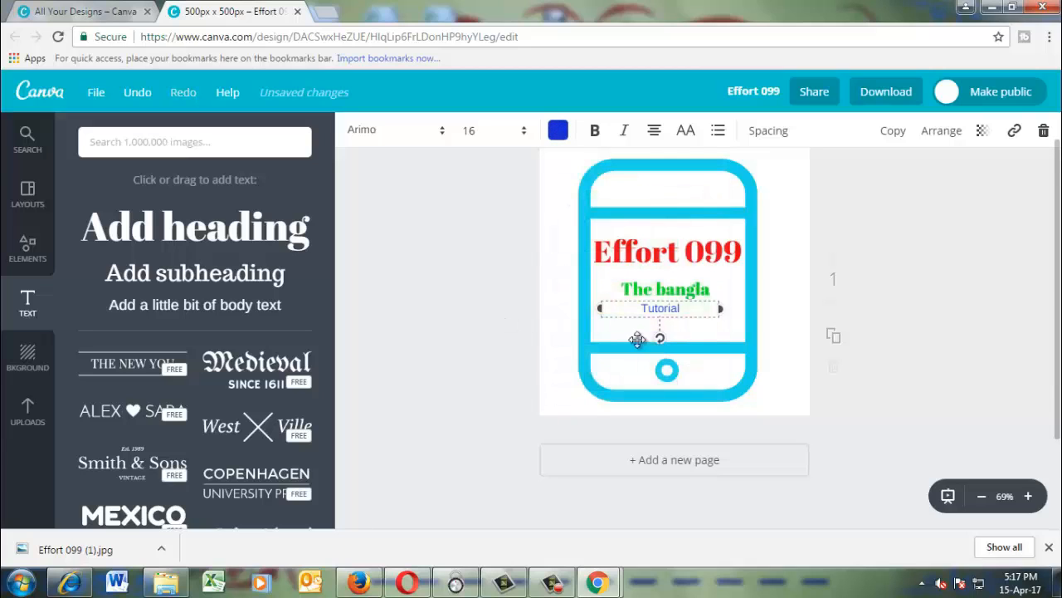
# Enlarge the smartphone icon very slightly and shift it up so the three text lines sit centred in its screen.
pyautogui.click(705, 337)
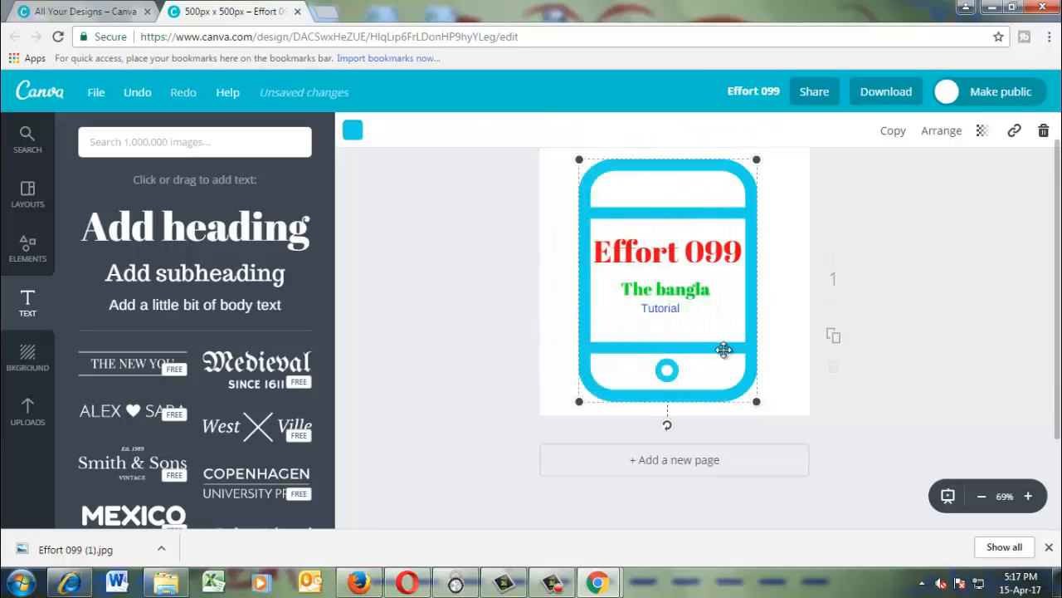
pyautogui.moveTo(762, 404)
pyautogui.mouseDown()
pyautogui.moveTo(747, 380)
pyautogui.moveTo(776, 401)
pyautogui.moveTo(764, 394)
pyautogui.mouseUp()
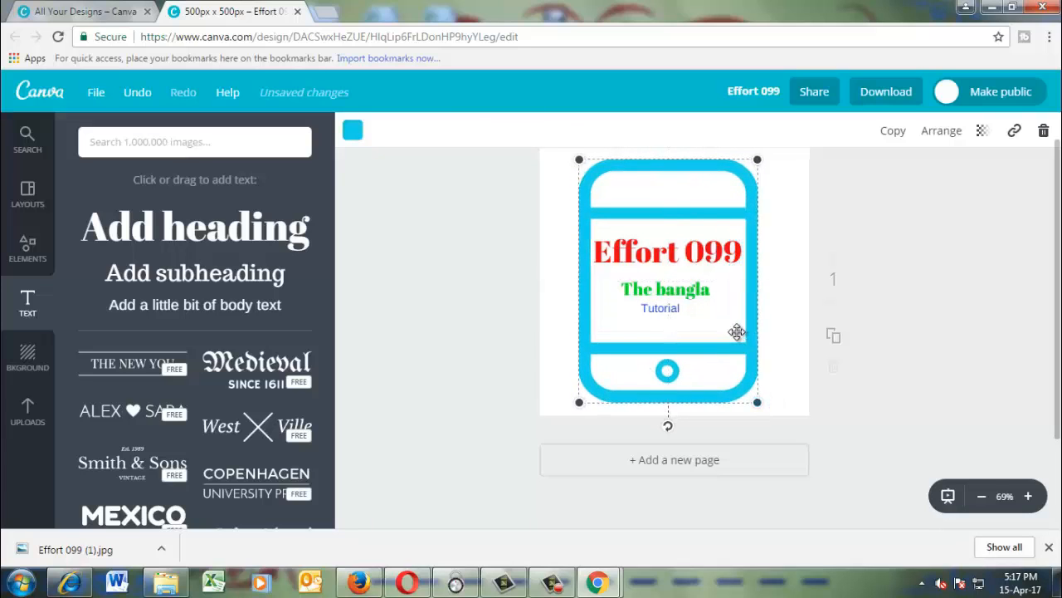
pyautogui.moveTo(736, 332); pyautogui.dragTo(733, 323)
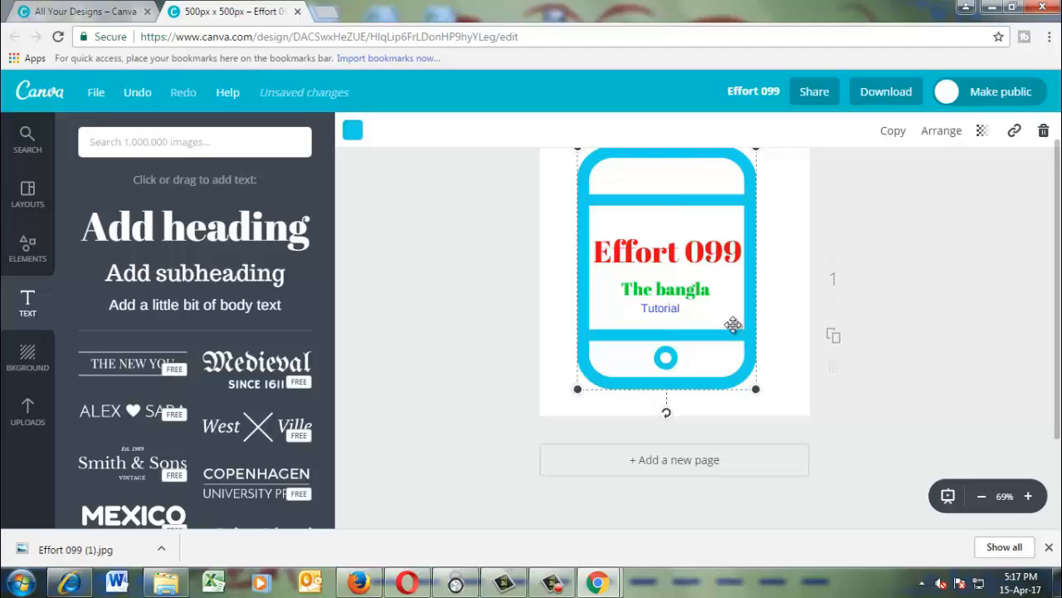
# Download the smartphone logo as a JPG file and dismiss the download message.
pyautogui.click(898, 94)
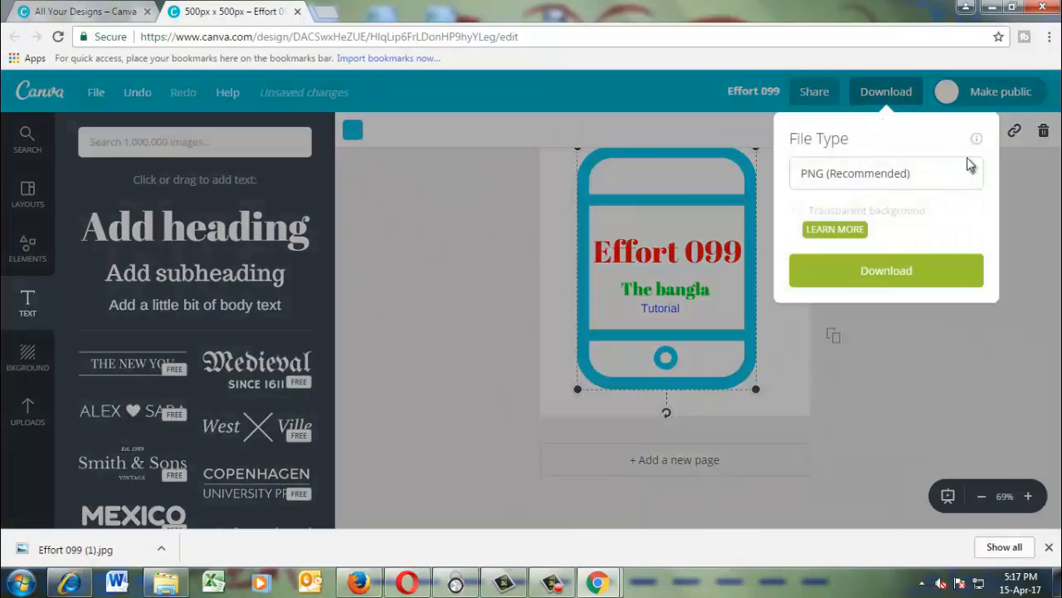
pyautogui.click(969, 178)
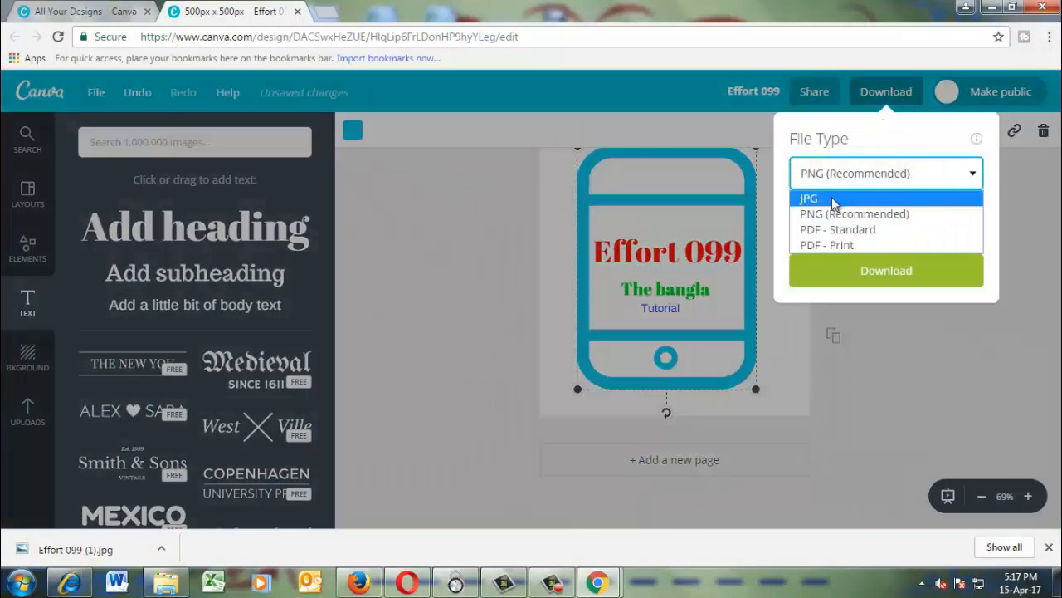
pyautogui.click(843, 197)
pyautogui.click(888, 225)
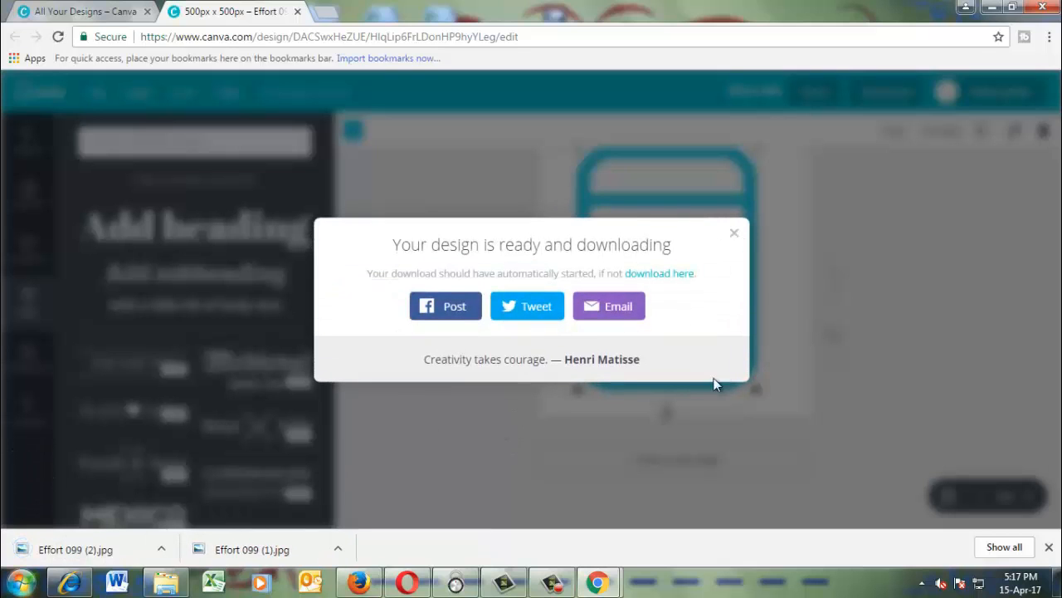
pyautogui.click(734, 234)
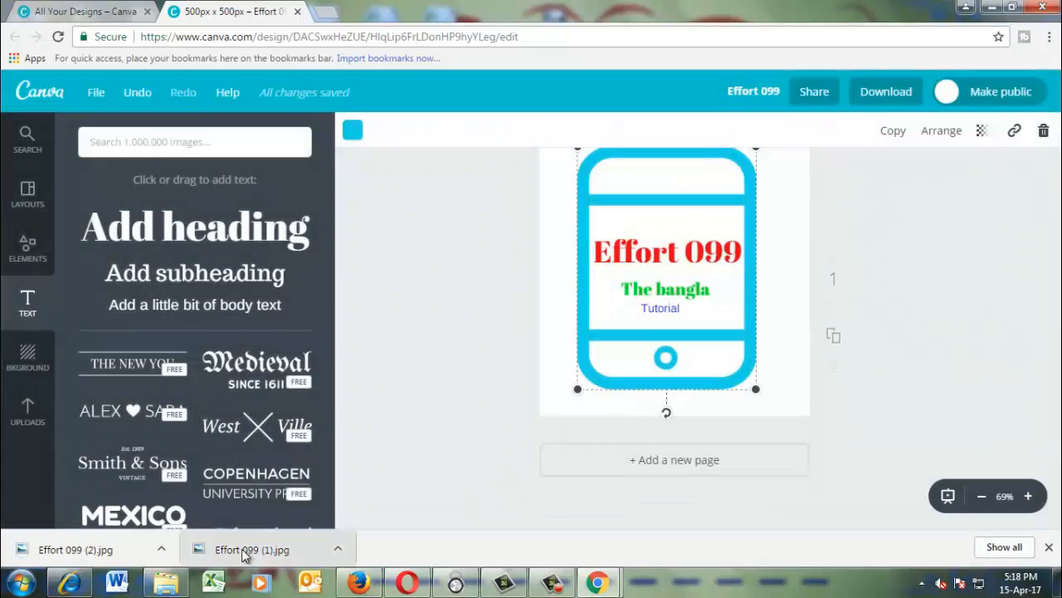
# View the downloaded badge logo "Effort 099 (1).jpg" in the photo viewer and close it.
pyautogui.click(243, 551)
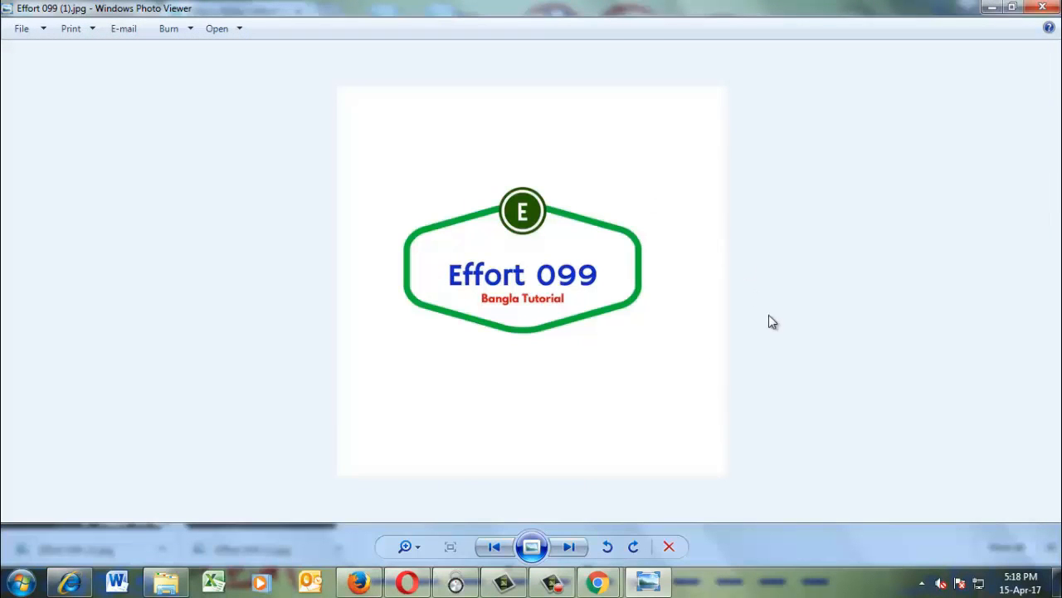
pyautogui.click(1041, 8)
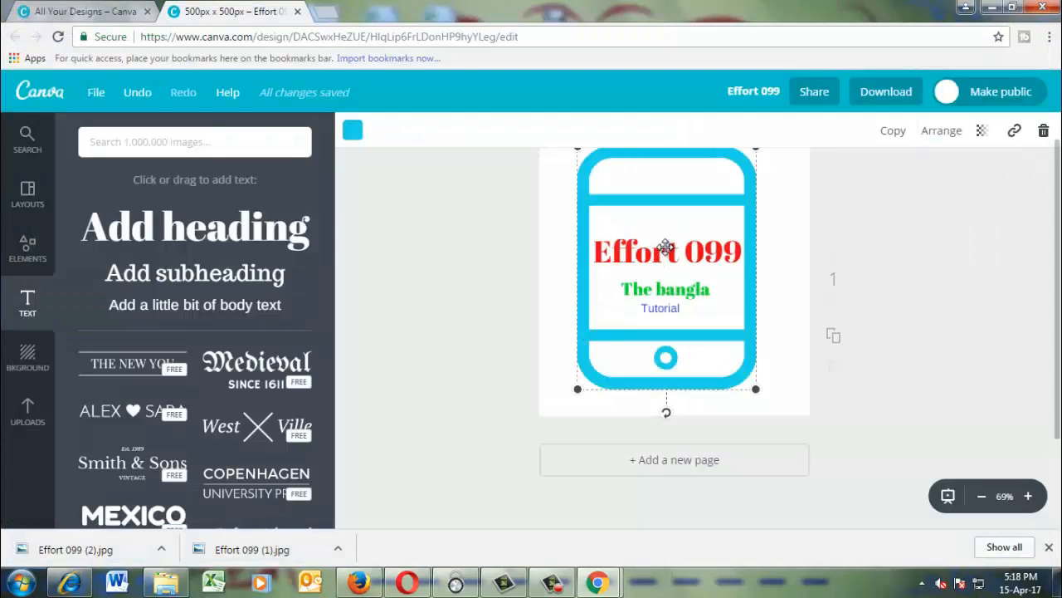
# Move the "Effort 099" heading slightly down, closer to "The bangla".
pyautogui.moveTo(667, 235); pyautogui.dragTo(664, 239)
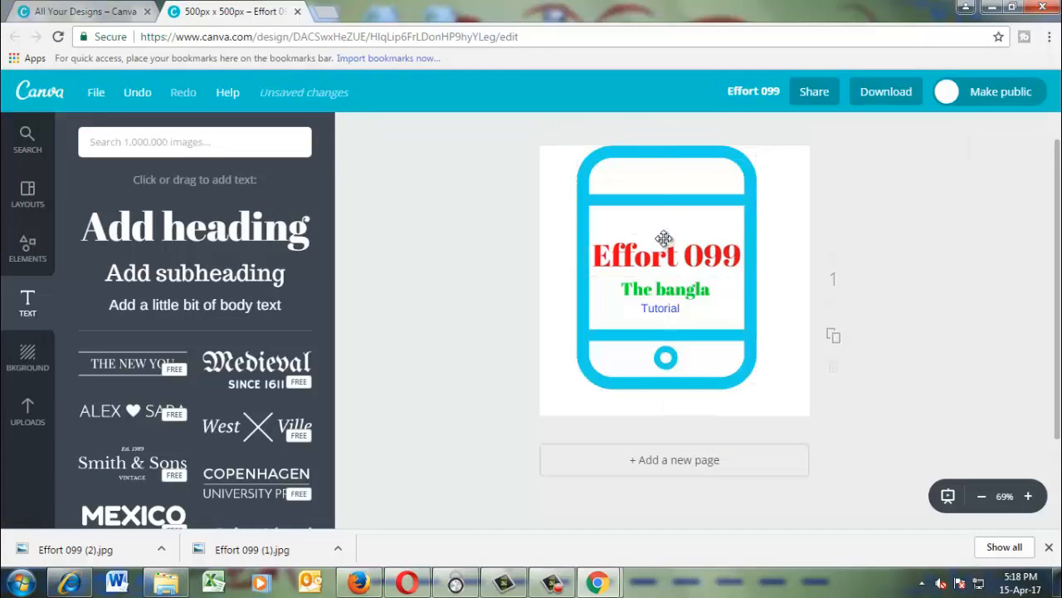